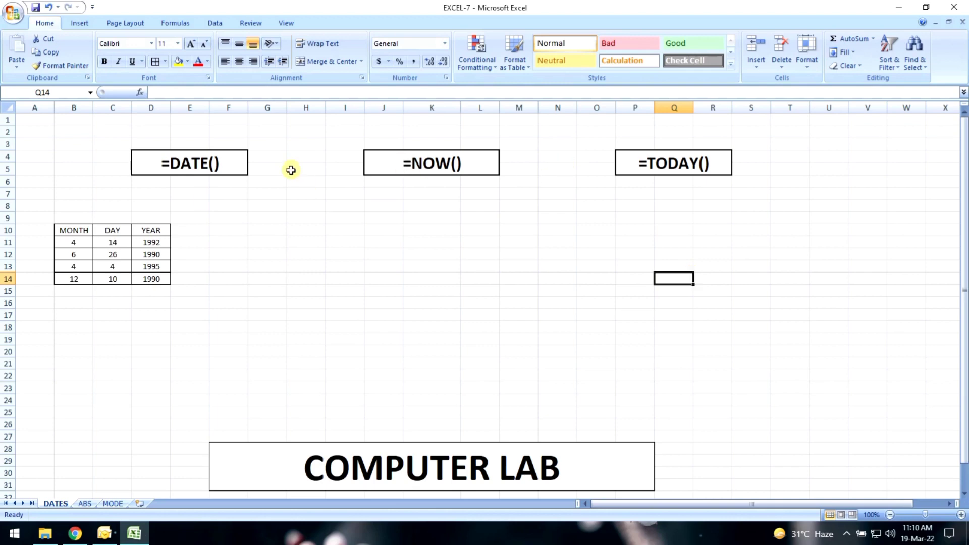
- Enter =DATE(1990,05,23) in the cell under the DATE() title to show 23-05-90
{"action": "left_click", "coordinate": [191, 192]}
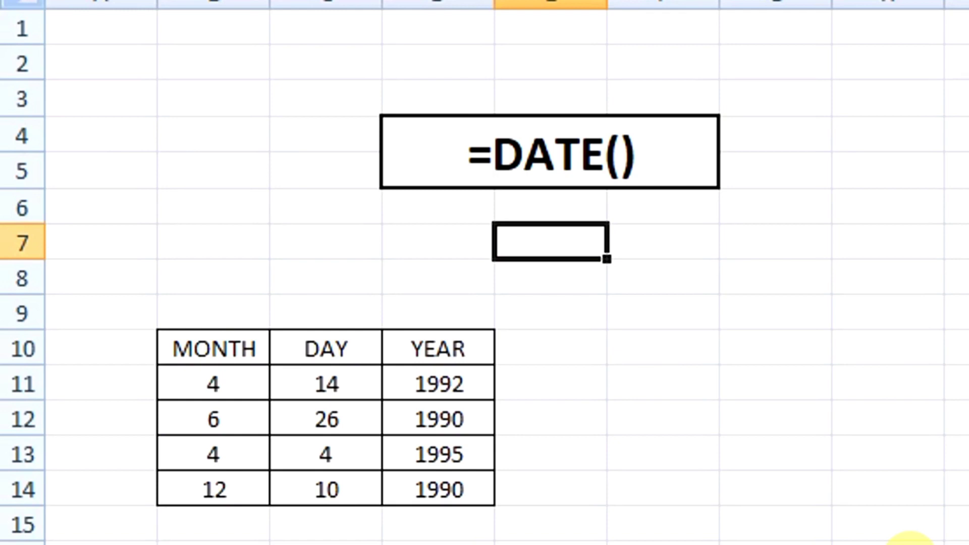
{"action": "type", "text": "="}
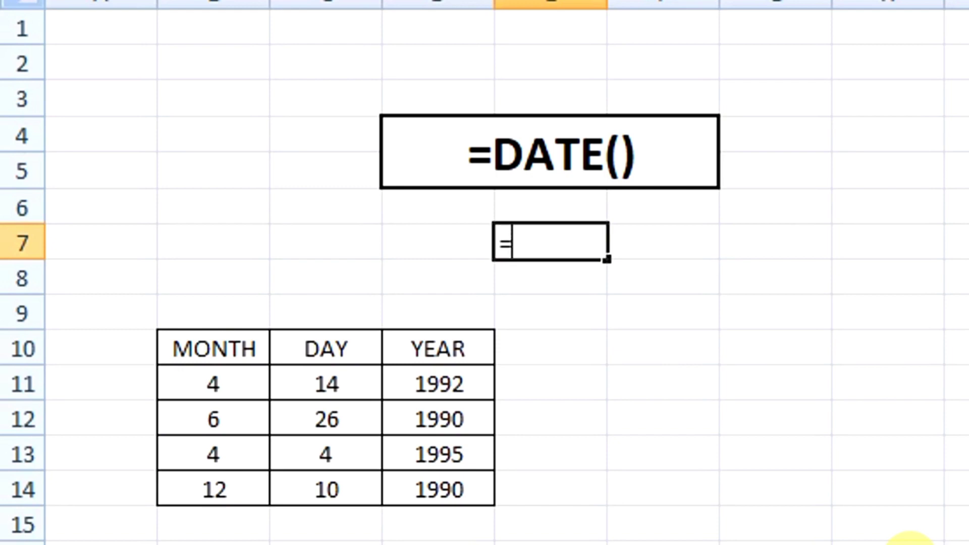
{"action": "type", "text": "DAT"}
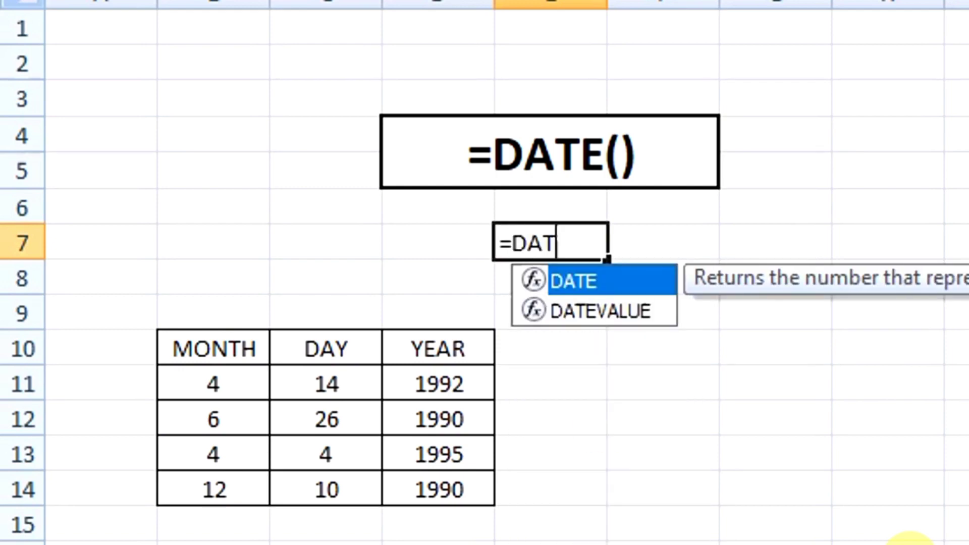
{"action": "type", "text": "E("}
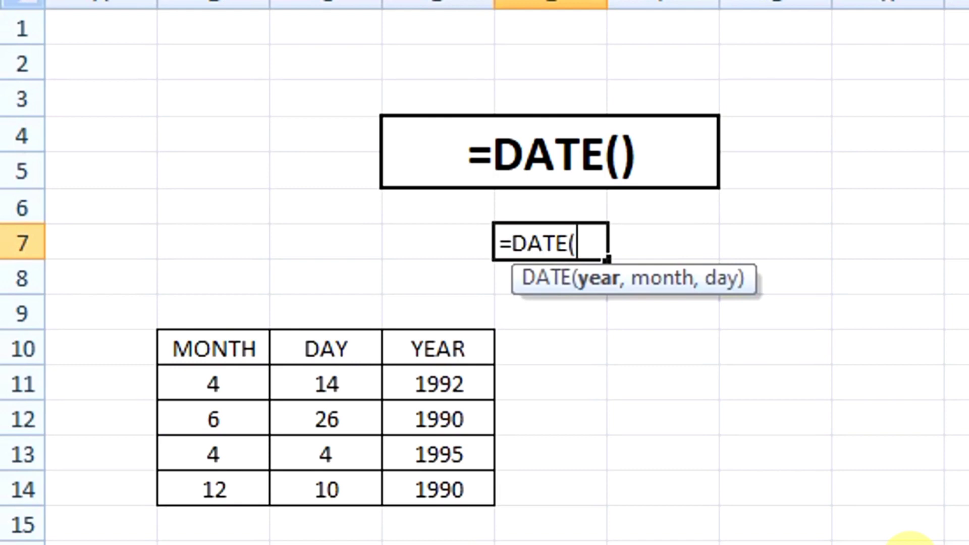
{"action": "type", "text": "1990"}
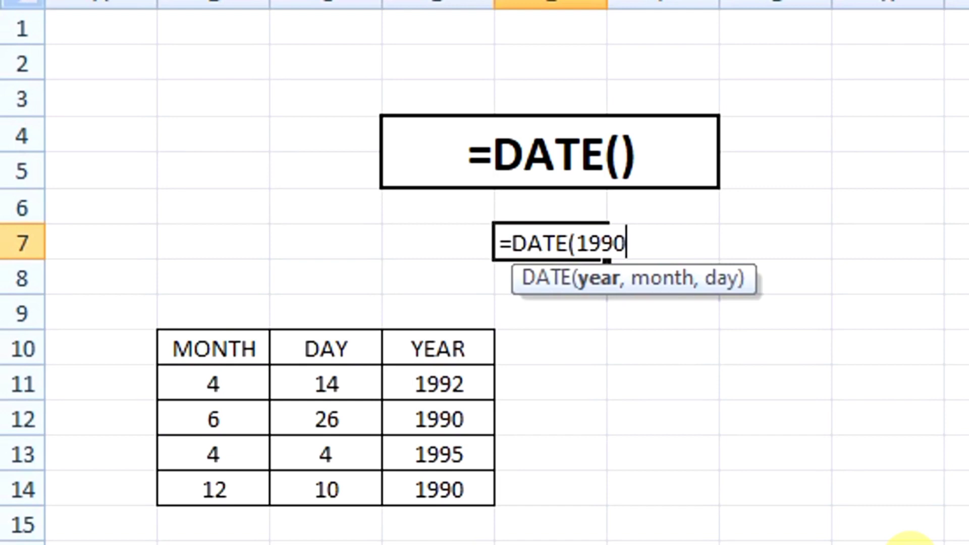
{"action": "type", "text": ","}
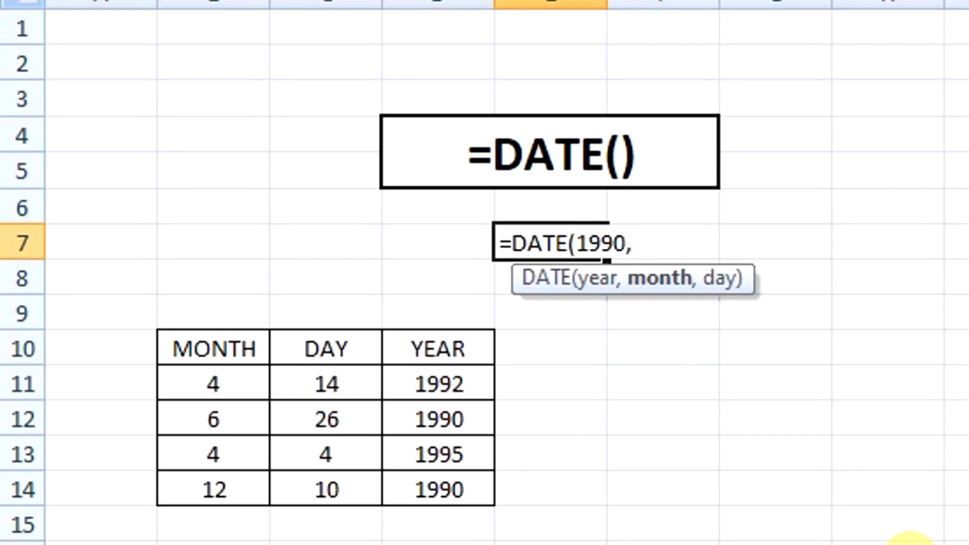
{"action": "type", "text": "05"}
{"action": "type", "text": ","}
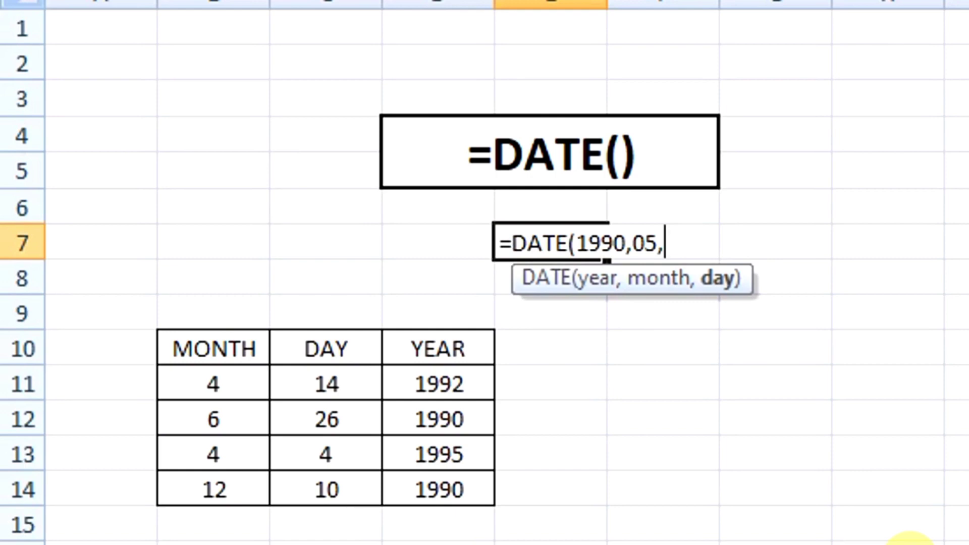
{"action": "type", "text": "23"}
{"action": "type", "text": ")"}
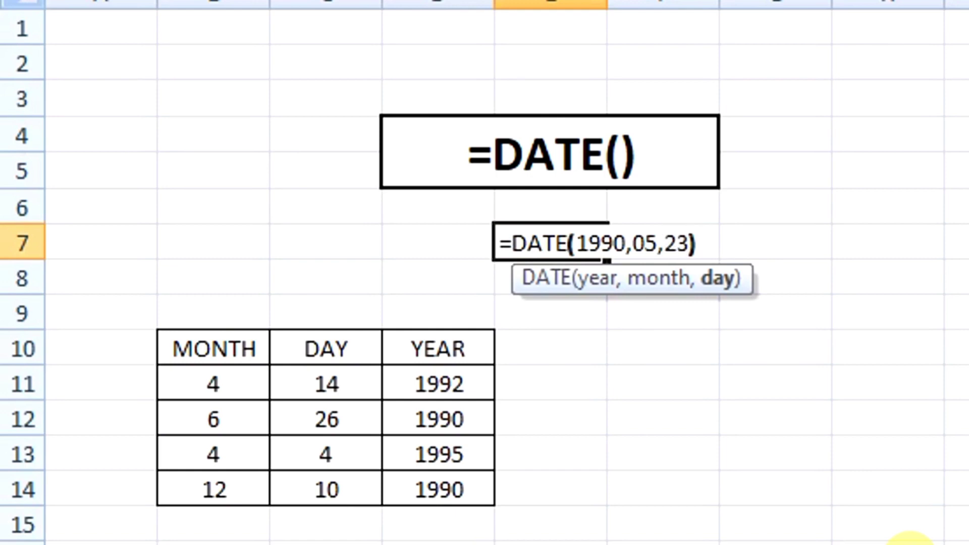
{"action": "key", "text": "Return"}
{"action": "key", "text": "Up"}
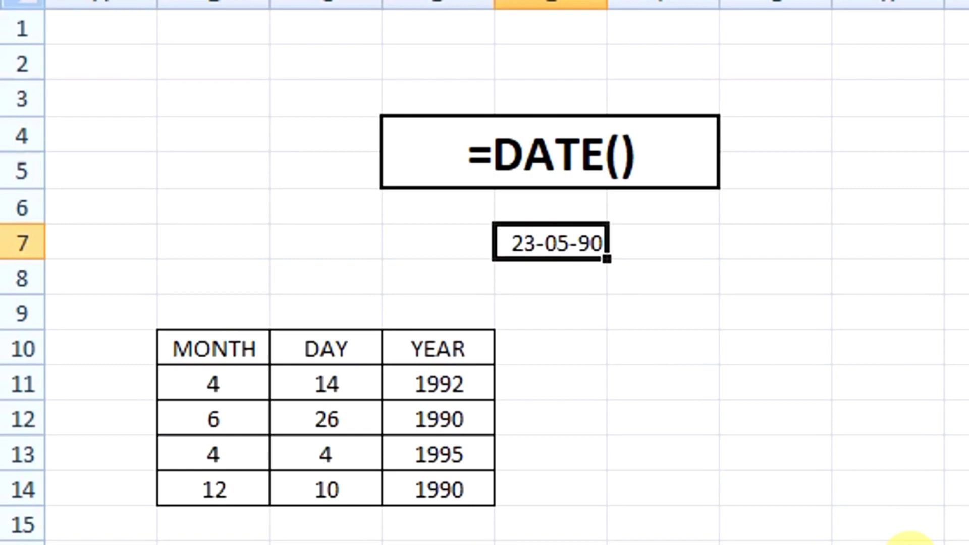
{"action": "key", "text": "Down"}
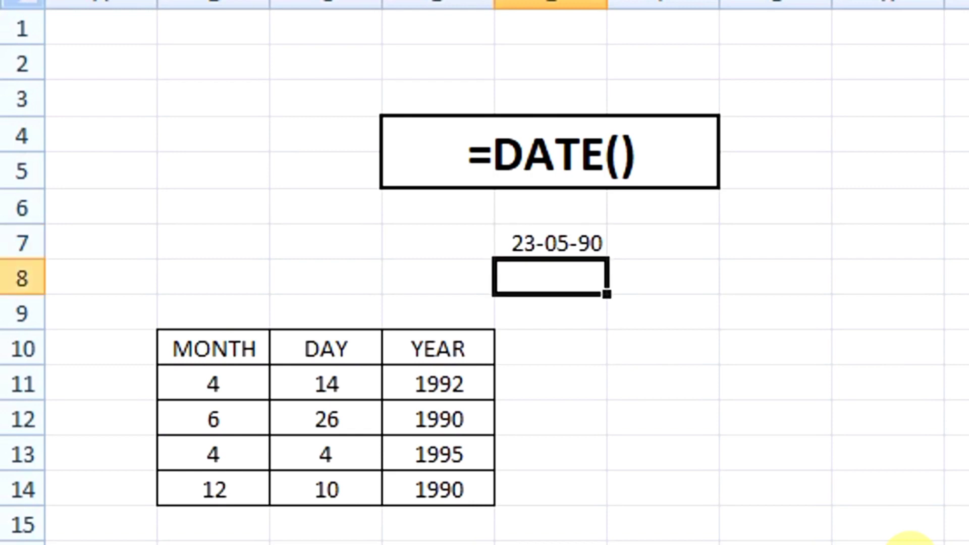
{"action": "key", "text": "Down"}
{"action": "key", "text": "Down"}
{"action": "key", "text": "Down"}
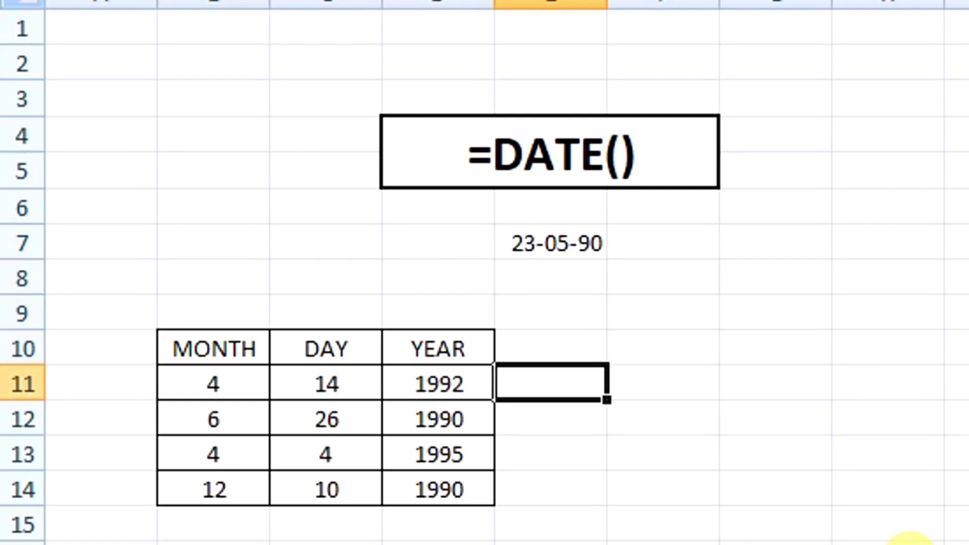
{"action": "key", "text": "Left"}
{"action": "key", "text": "Left"}
{"action": "key", "text": "Left"}
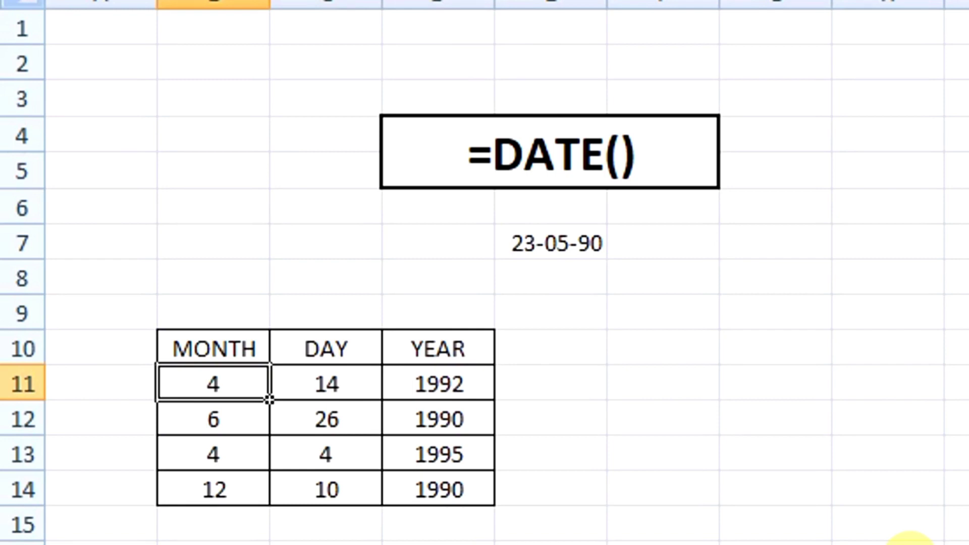
{"action": "key", "text": "Up"}
{"action": "key", "text": "Down"}
{"action": "key", "text": "Up"}
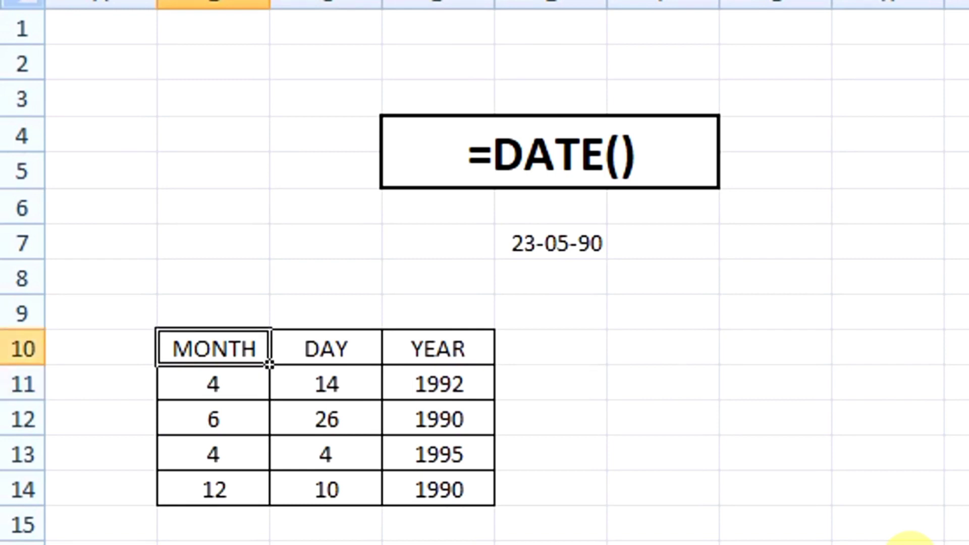
{"action": "key", "text": "Right"}
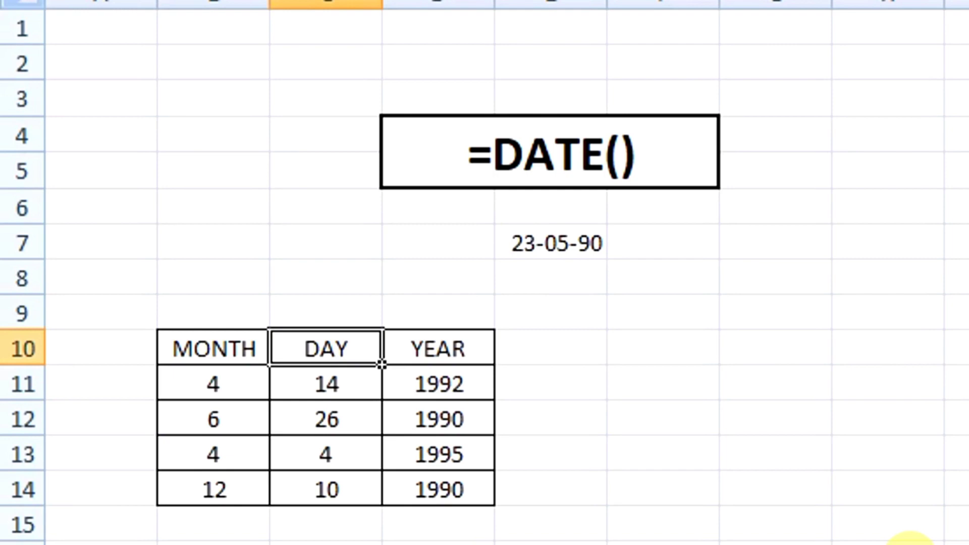
{"action": "key", "text": "Right"}
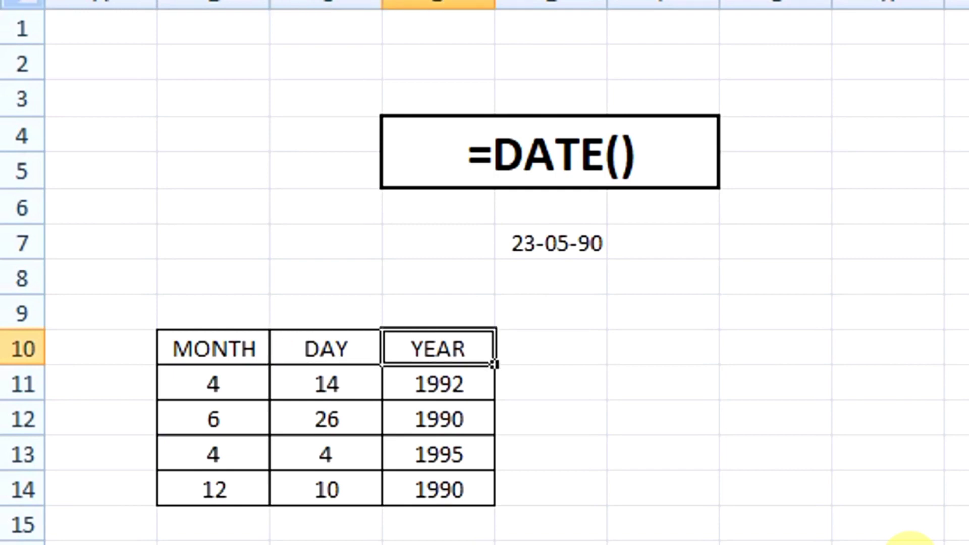
{"action": "key", "text": "Right"}
{"action": "key", "text": "Down"}
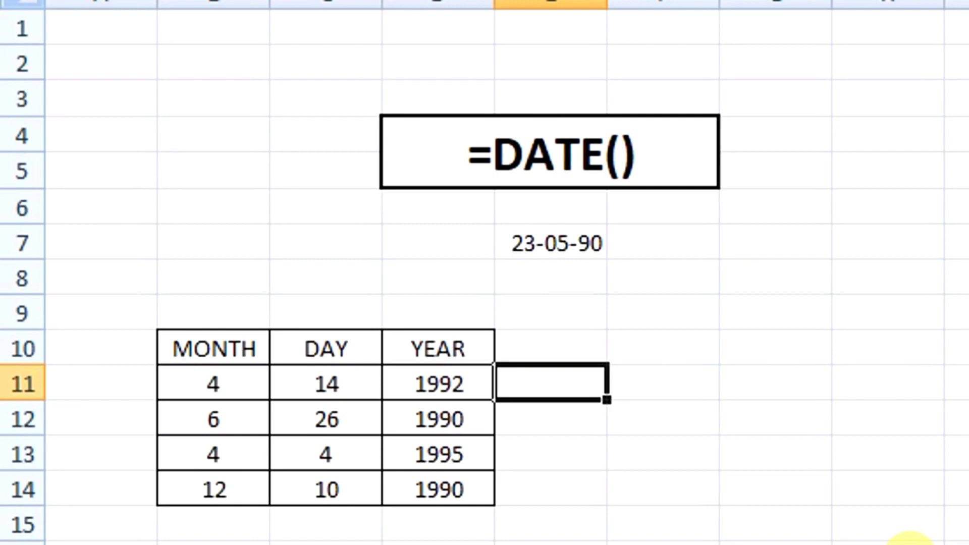
{"action": "key", "text": "Up"}
{"action": "key", "text": "Up"}
{"action": "key", "text": "Up"}
{"action": "key", "text": "Up"}
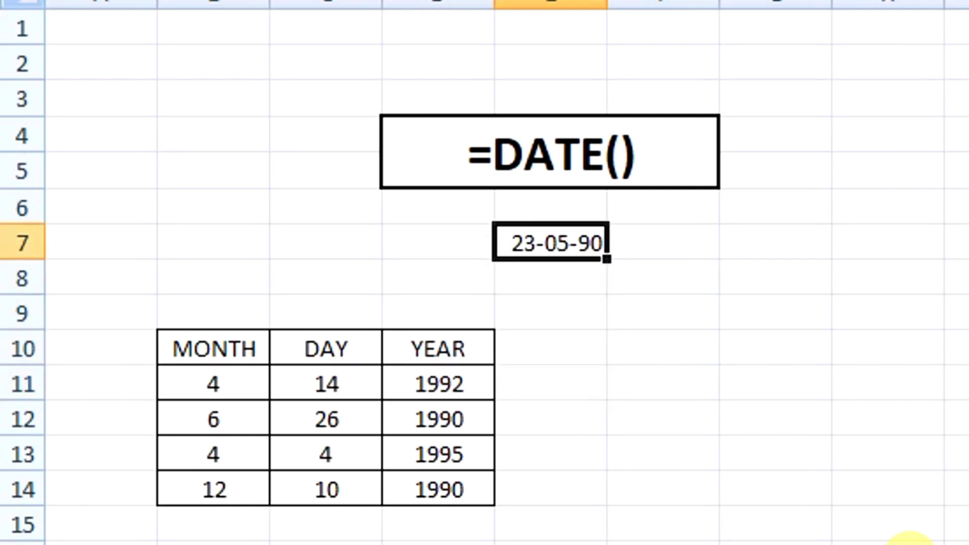
{"action": "key", "text": "Down"}
{"action": "key", "text": "Down"}
{"action": "key", "text": "Down"}
{"action": "key", "text": "Down"}
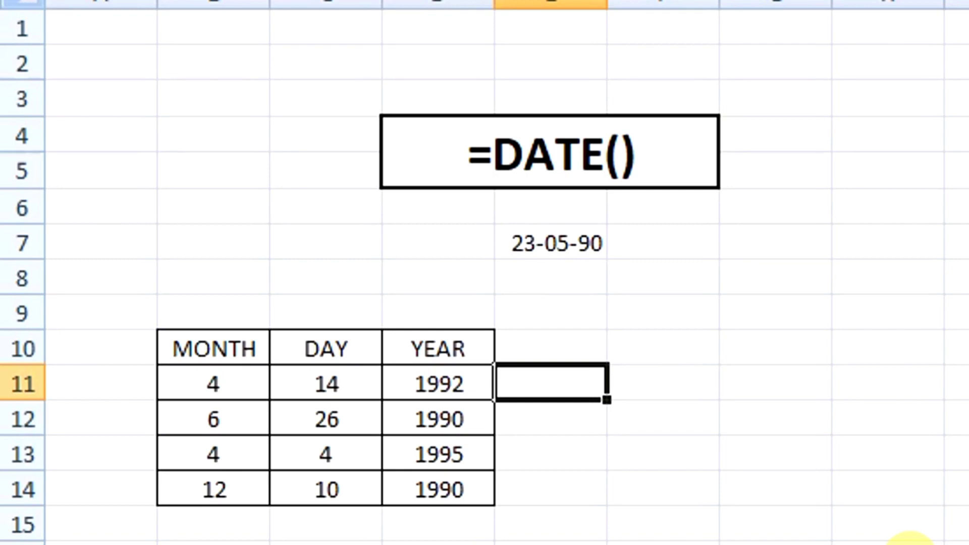
- Build a =DATE formula from the first row's YEAR 1992, MONTH 4 and DAY 14, giving 14-04-92
{"action": "type", "text": "=DAT"}
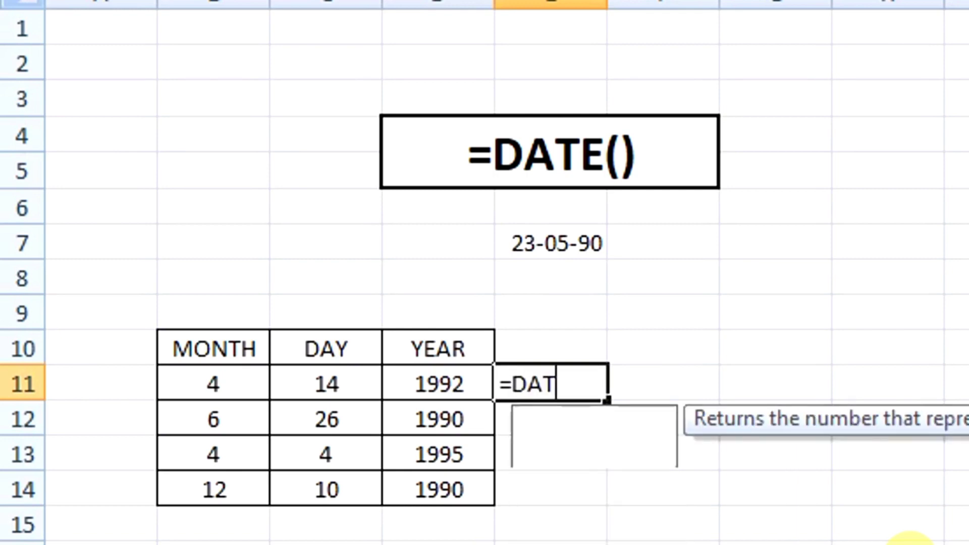
{"action": "type", "text": "E("}
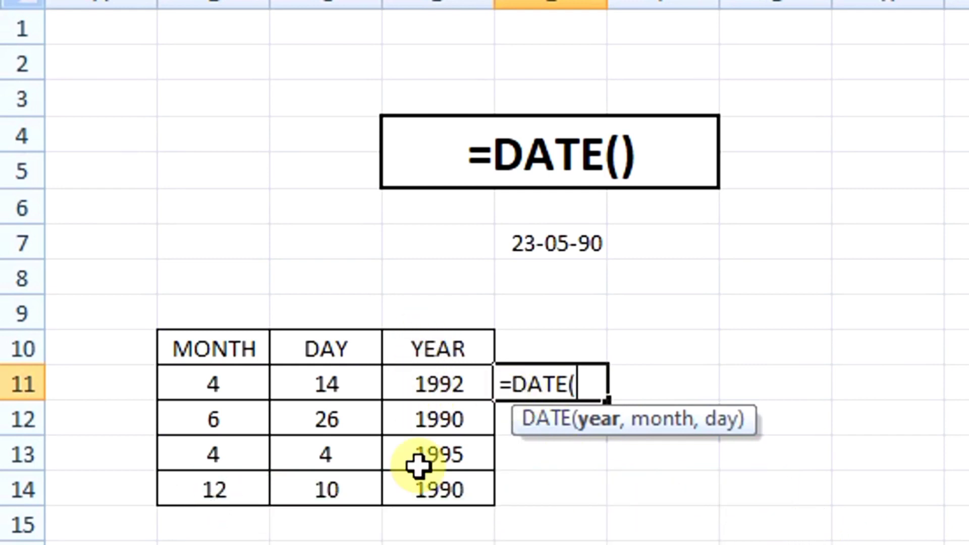
{"action": "left_click", "coordinate": [418, 381]}
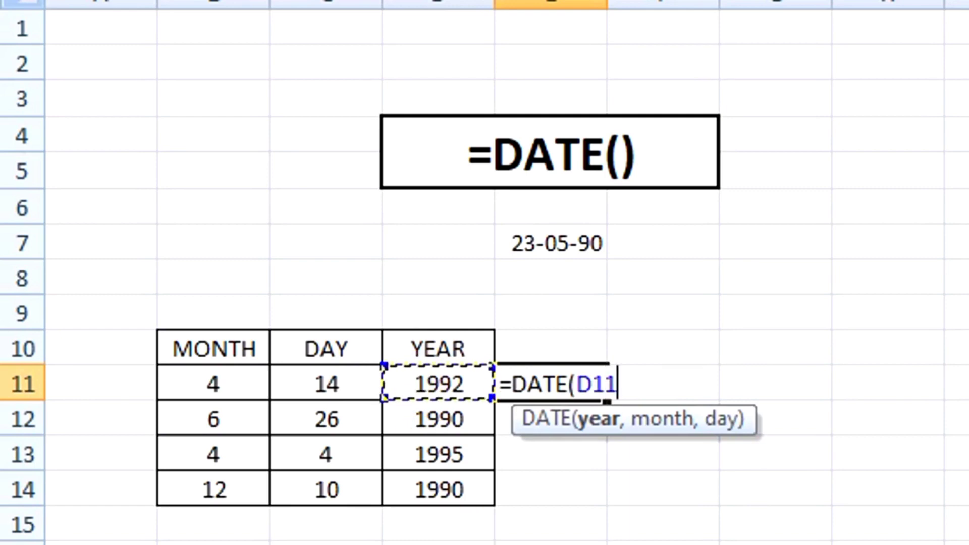
{"action": "type", "text": ","}
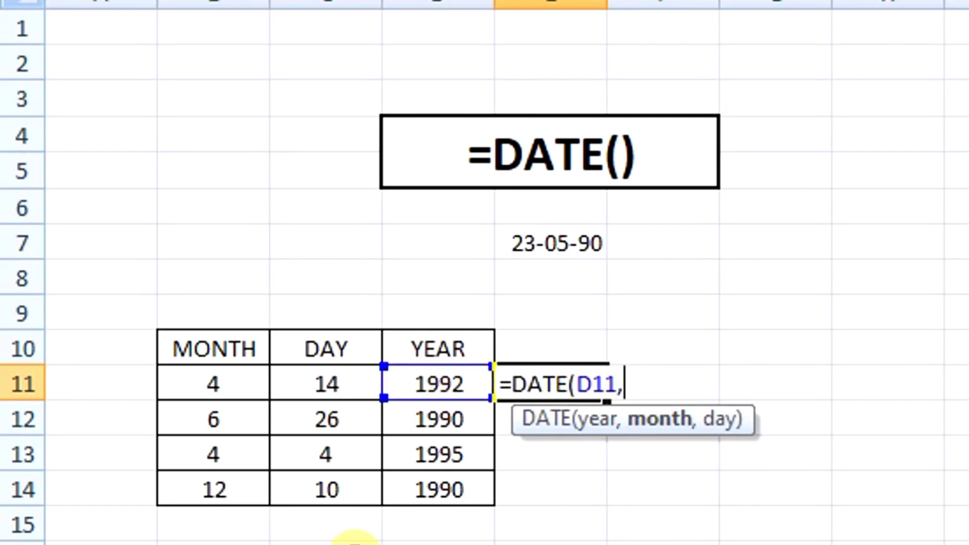
{"action": "left_click", "coordinate": [209, 382]}
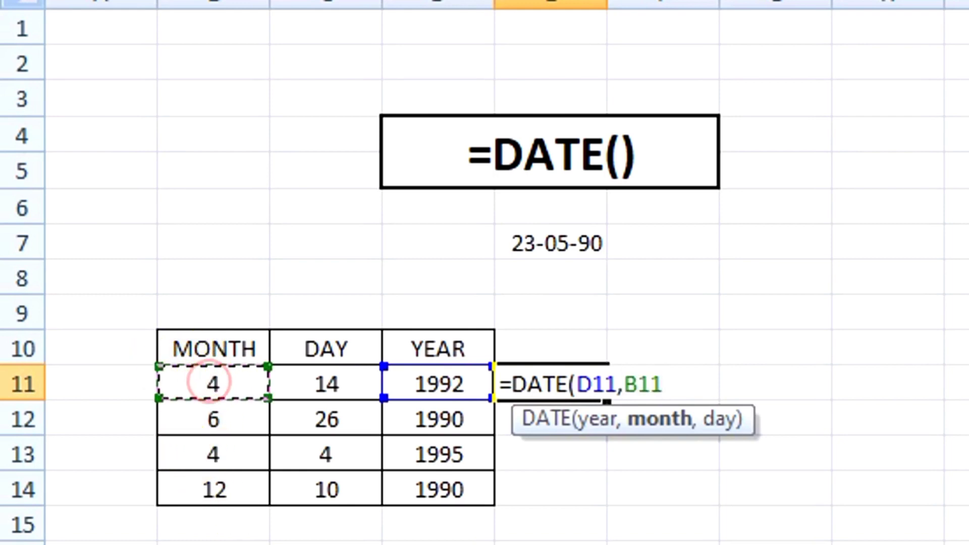
{"action": "type", "text": ","}
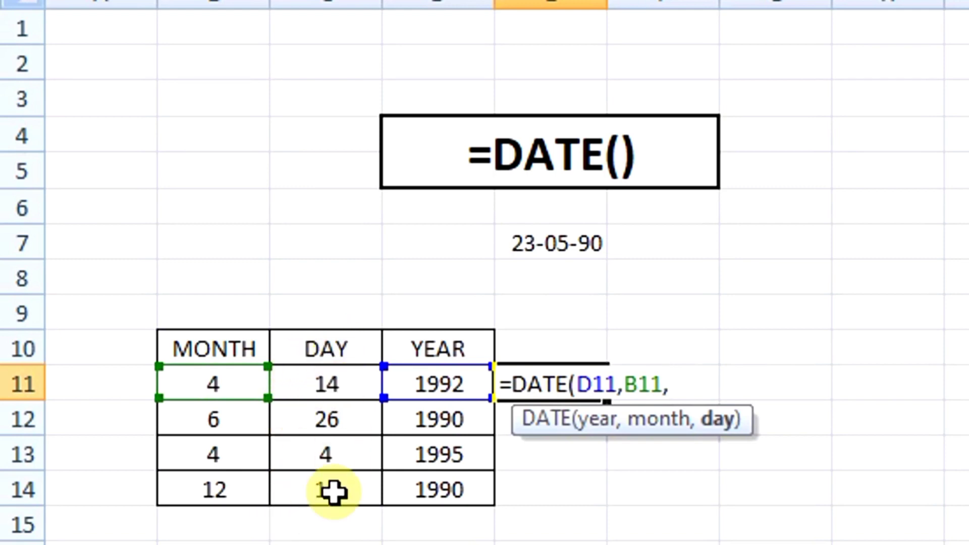
{"action": "left_click", "coordinate": [337, 383]}
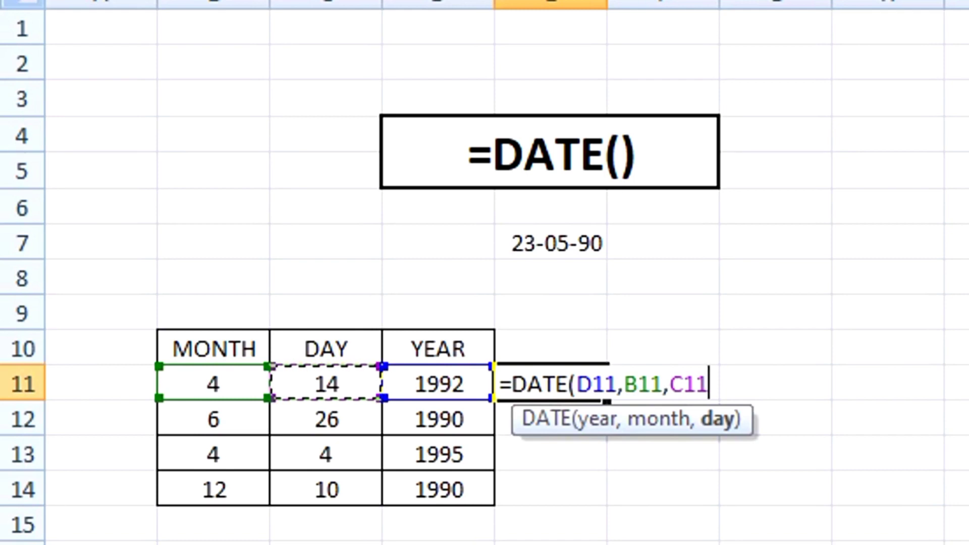
{"action": "type", "text": ")"}
{"action": "key", "text": "Return"}
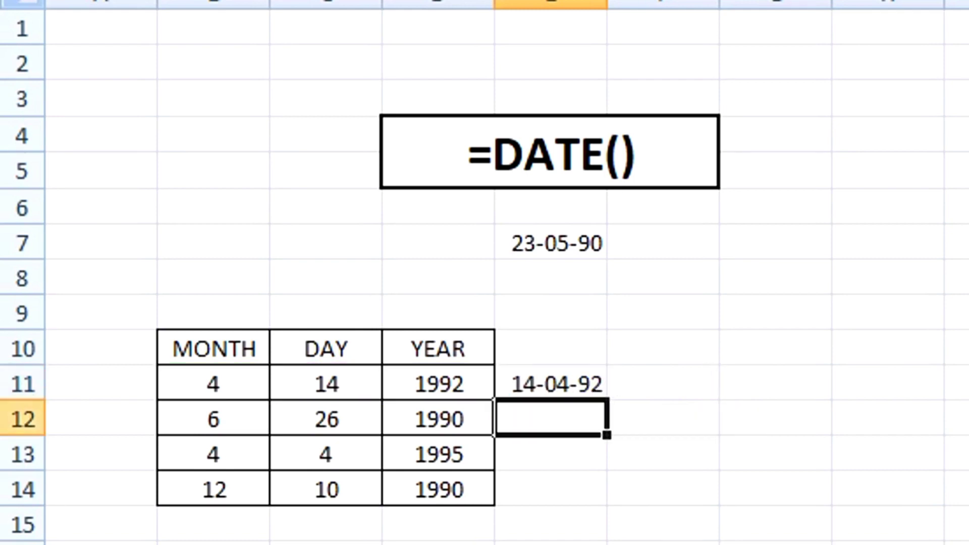
- Fill the date formula down to row 14, producing 26-06-90, 04-04-95 and 10-12-90
{"action": "left_click", "coordinate": [551, 384]}
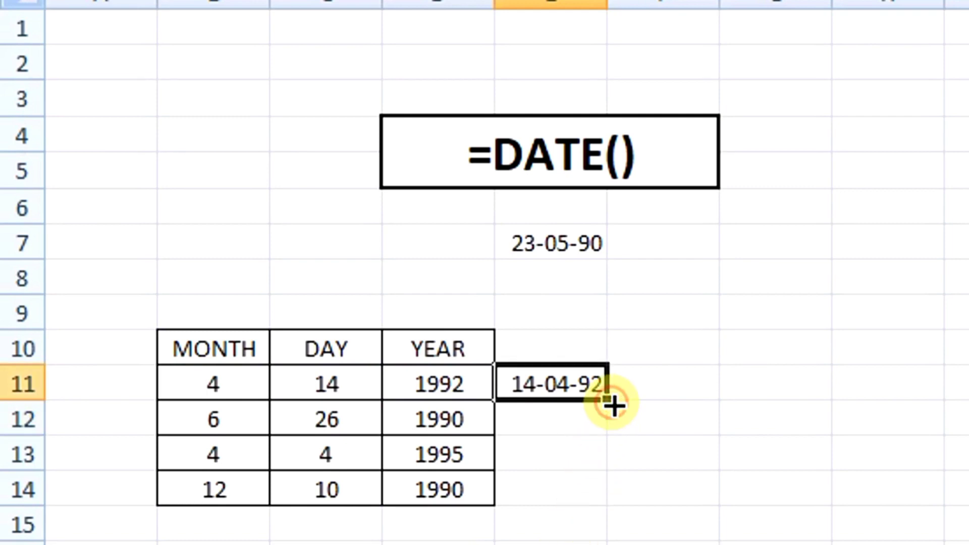
{"action": "left_click_drag", "start_coordinate": [613, 406], "coordinate": [616, 502]}
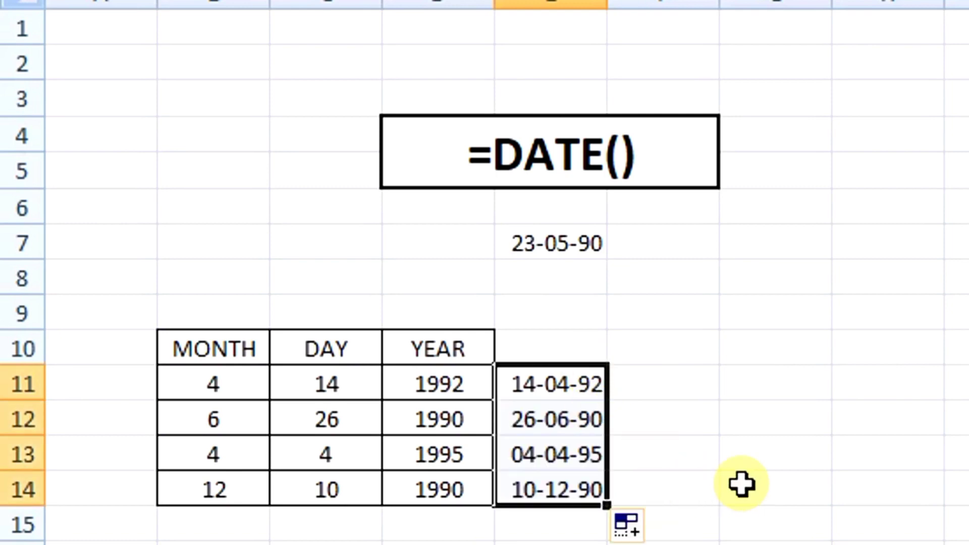
{"action": "left_click", "coordinate": [676, 389]}
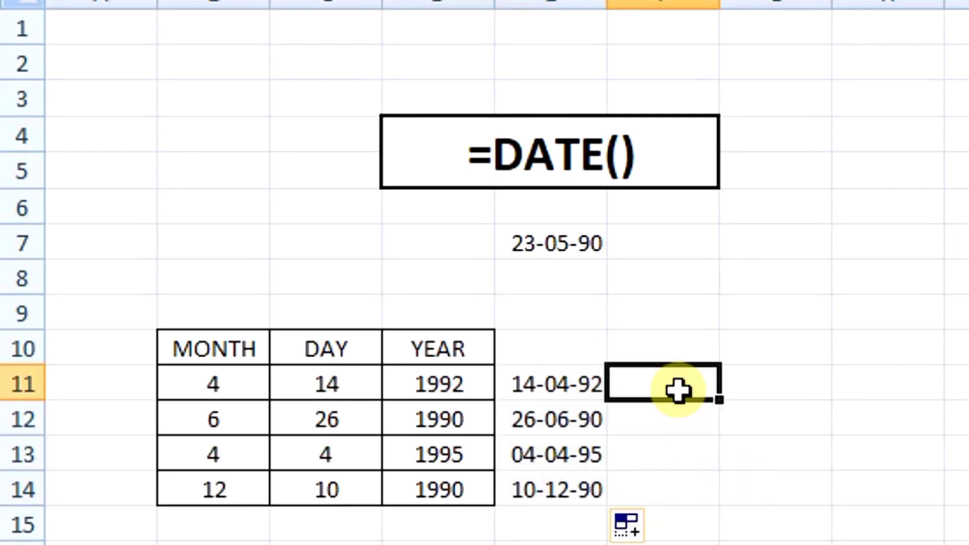
{"action": "left_click", "coordinate": [570, 384]}
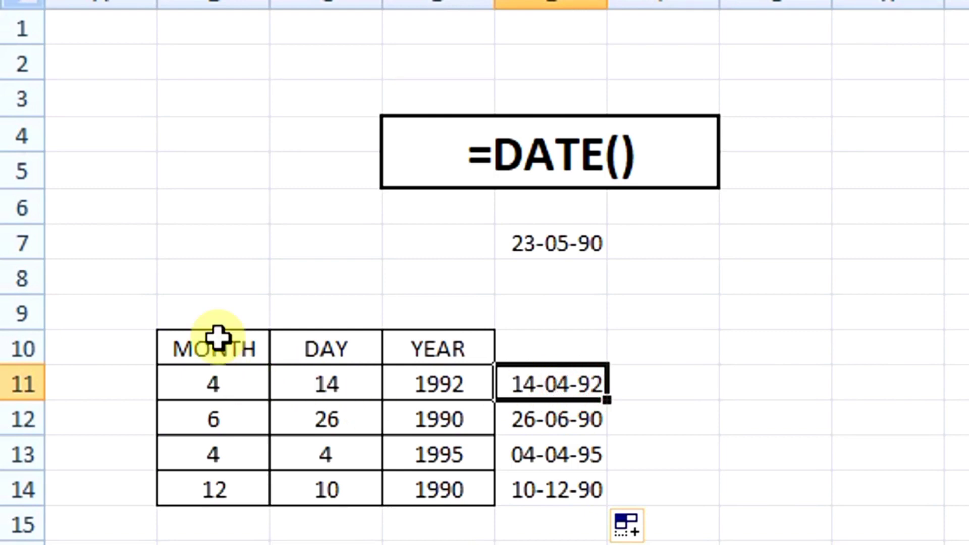
{"action": "left_click_drag", "start_coordinate": [218, 337], "coordinate": [443, 486]}
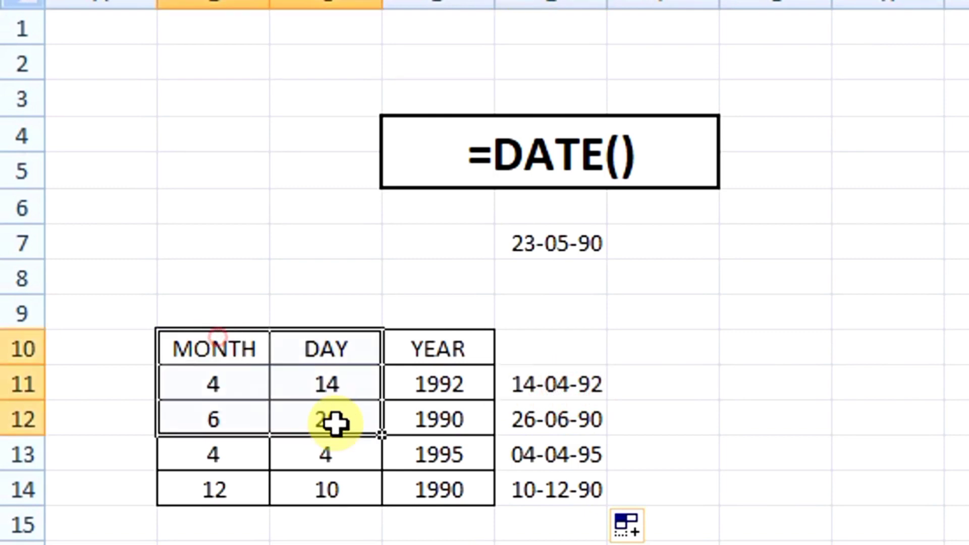
{"action": "left_click", "coordinate": [556, 154]}
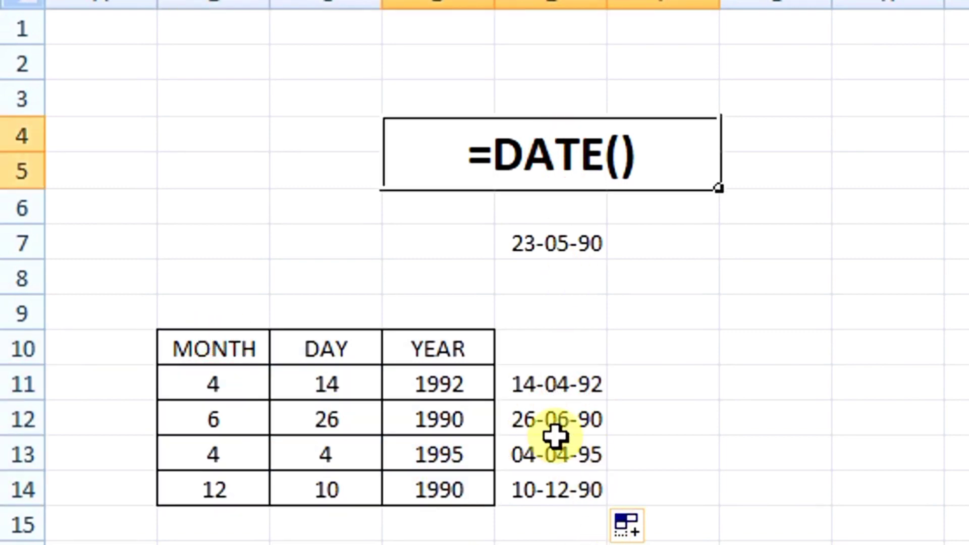
{"action": "left_click", "coordinate": [548, 381]}
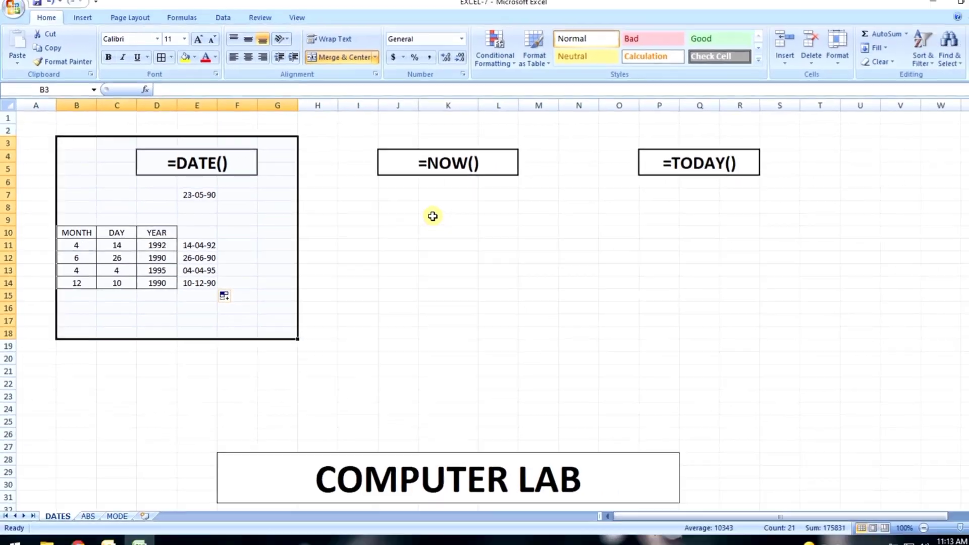
- Enter =NOW() under the =NOW() heading, showing 19-03-22 11:13
{"action": "left_click", "coordinate": [426, 206]}
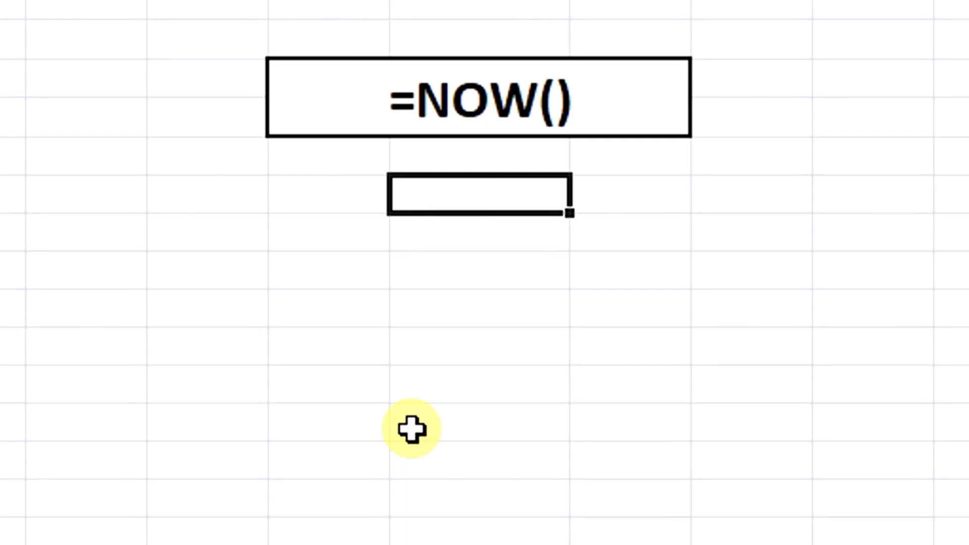
{"action": "type", "text": "=NOW"}
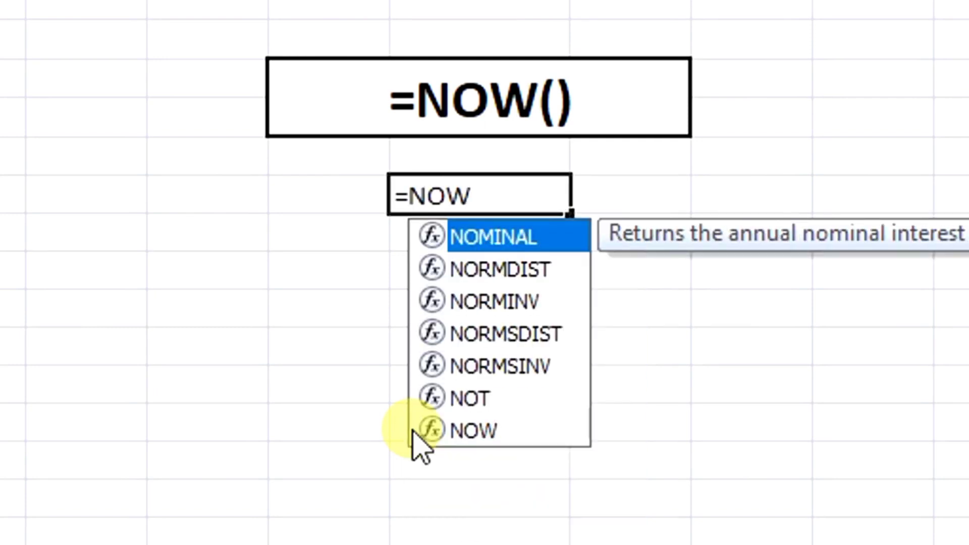
{"action": "type", "text": "("}
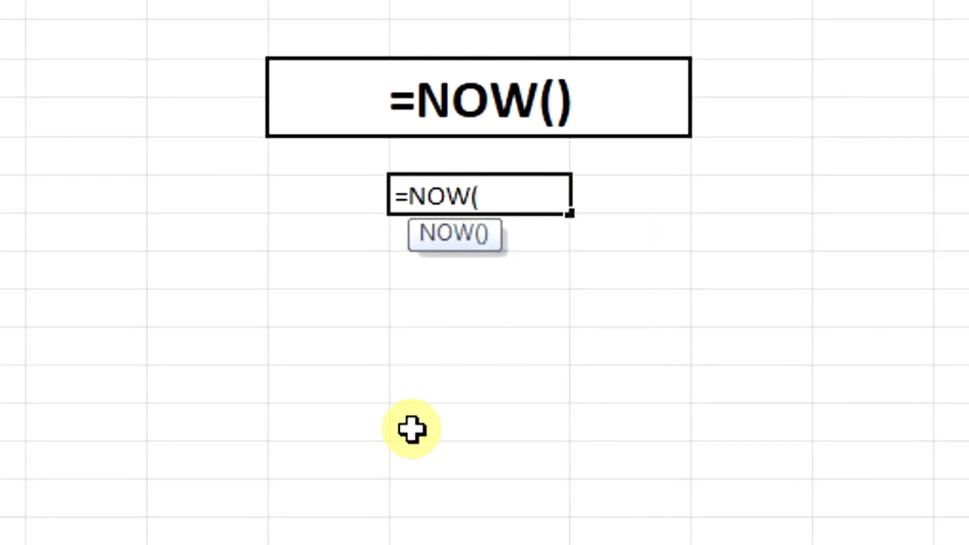
{"action": "type", "text": ")"}
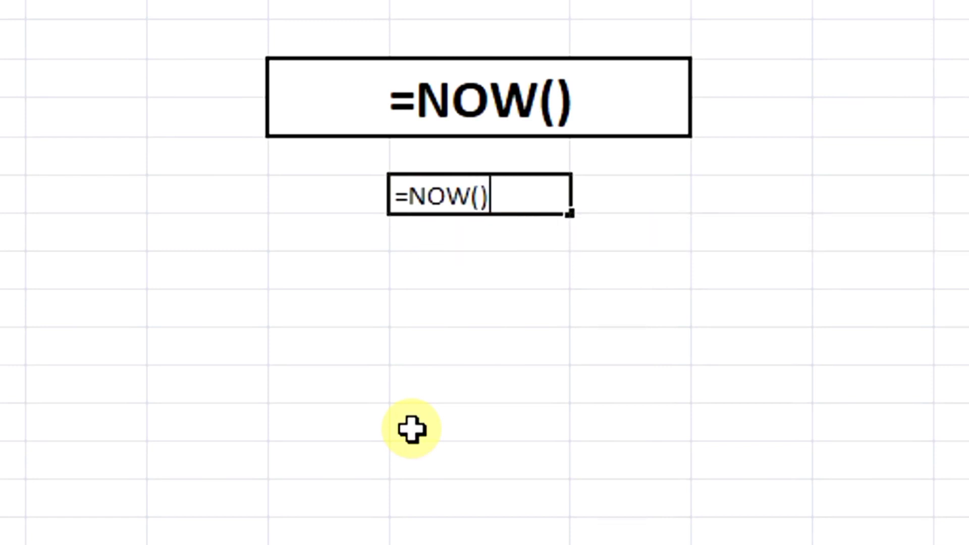
{"action": "key", "text": "Return"}
{"action": "key", "text": "Up"}
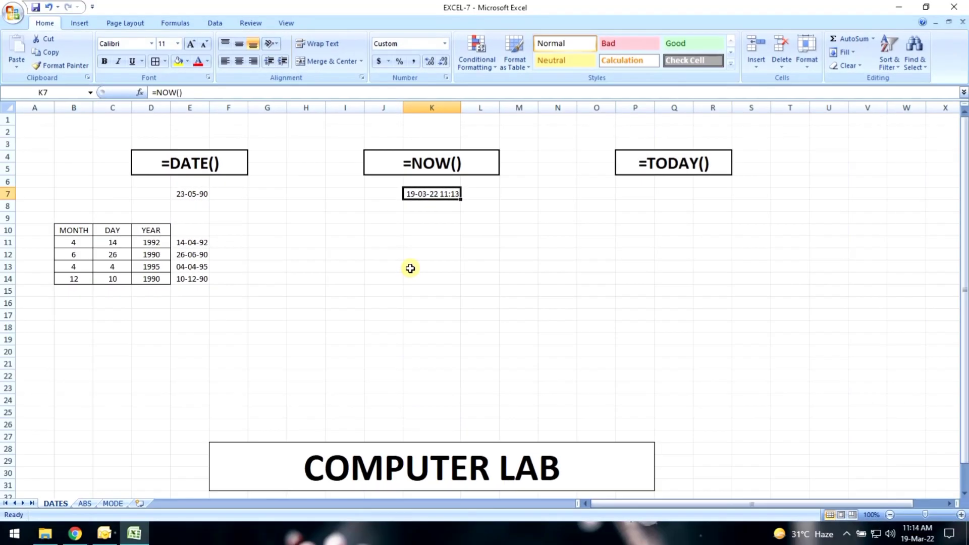
- Enter =TODAY() in the cell under the =TODAY() heading, showing 19-03-22
{"action": "key", "text": "Right"}
{"action": "key", "text": "Right"}
{"action": "key", "text": "Right"}
{"action": "key", "text": "Right"}
{"action": "key", "text": "Right"}
{"action": "key", "text": "Right"}
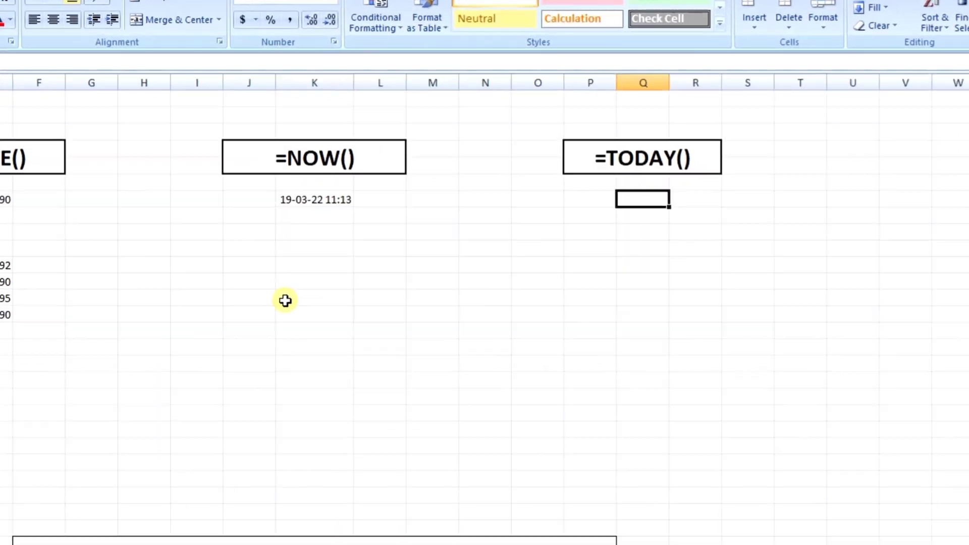
{"action": "type", "text": "=T"}
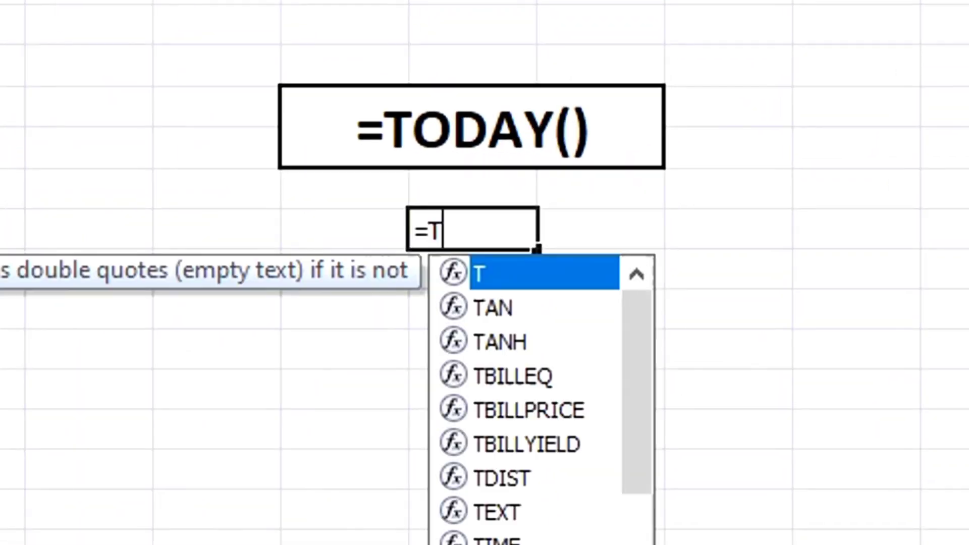
{"action": "type", "text": "ODAY"}
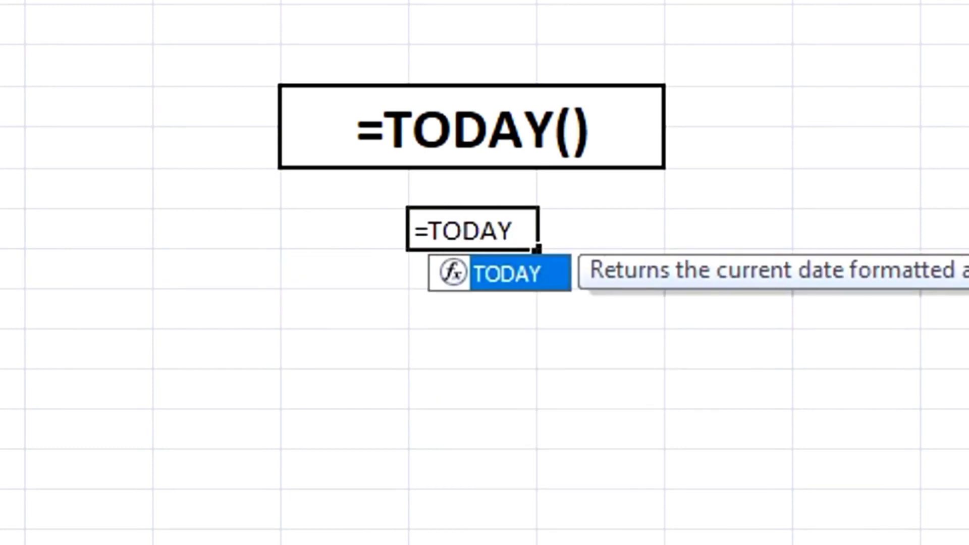
{"action": "type", "text": "()"}
{"action": "key", "text": "Return"}
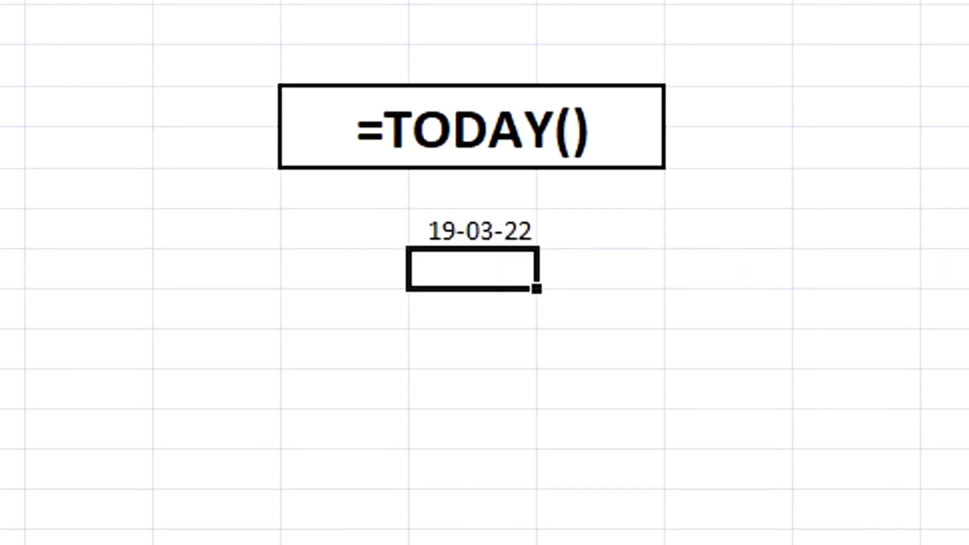
{"action": "key", "text": "Up"}
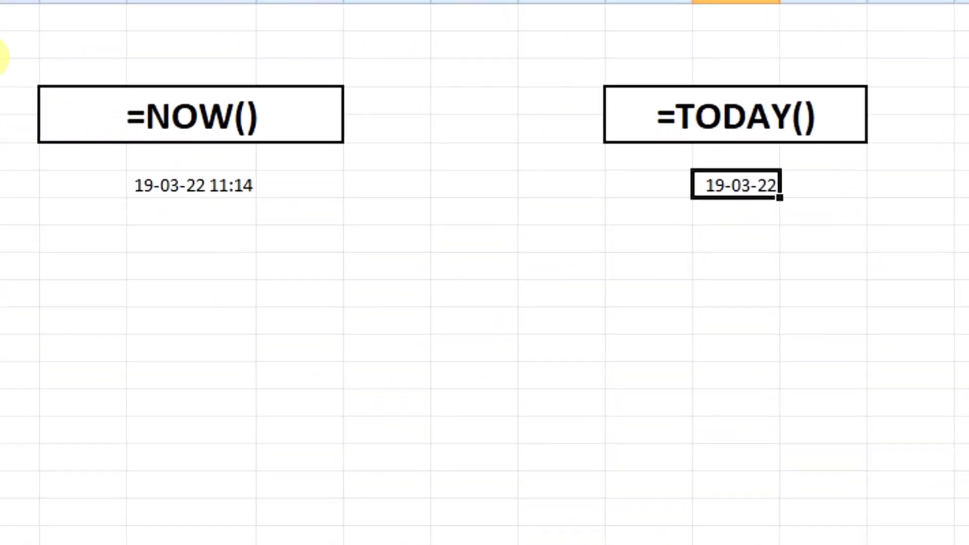
{"action": "mouse_move", "coordinate": [35, 58]}
{"action": "left_mouse_down"}
{"action": "mouse_move", "coordinate": [500, 244]}
{"action": "mouse_move", "coordinate": [882, 272]}
{"action": "left_mouse_up"}
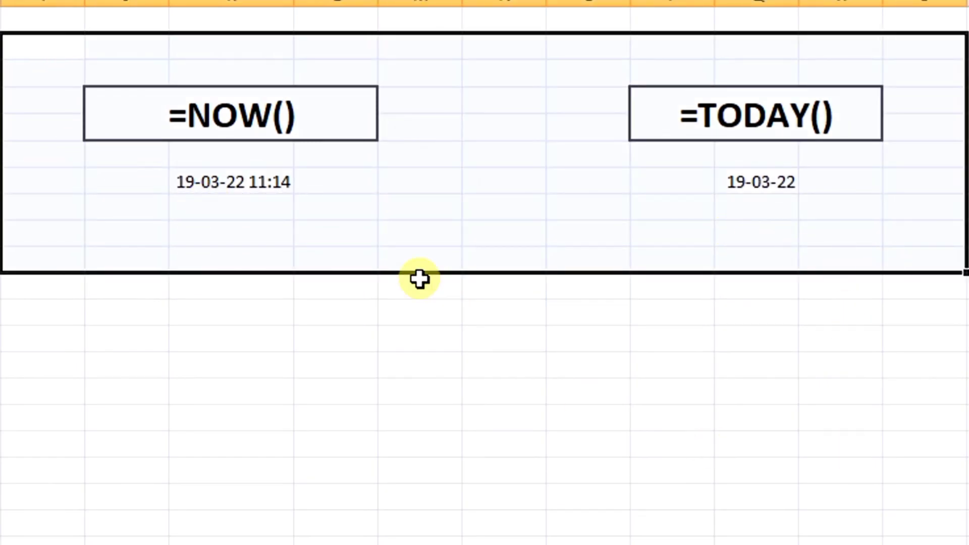
{"action": "left_click", "coordinate": [360, 241]}
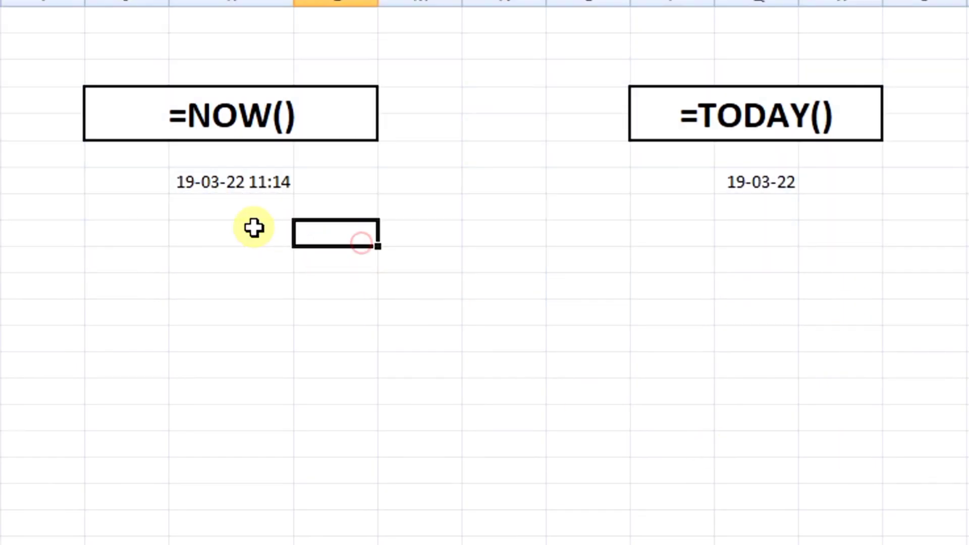
{"action": "left_click", "coordinate": [195, 185]}
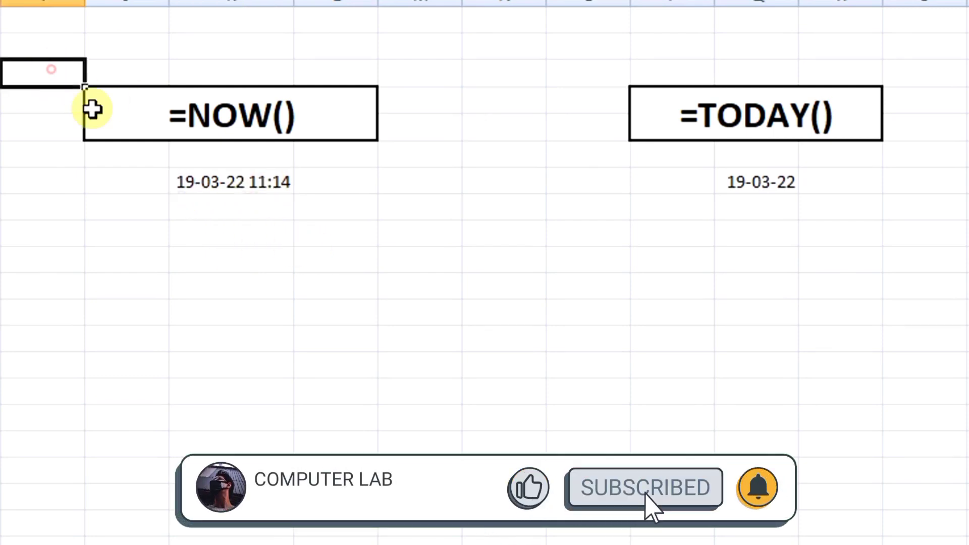
{"action": "left_click_drag", "start_coordinate": [52, 71], "coordinate": [858, 255]}
{"action": "left_click", "coordinate": [225, 339]}
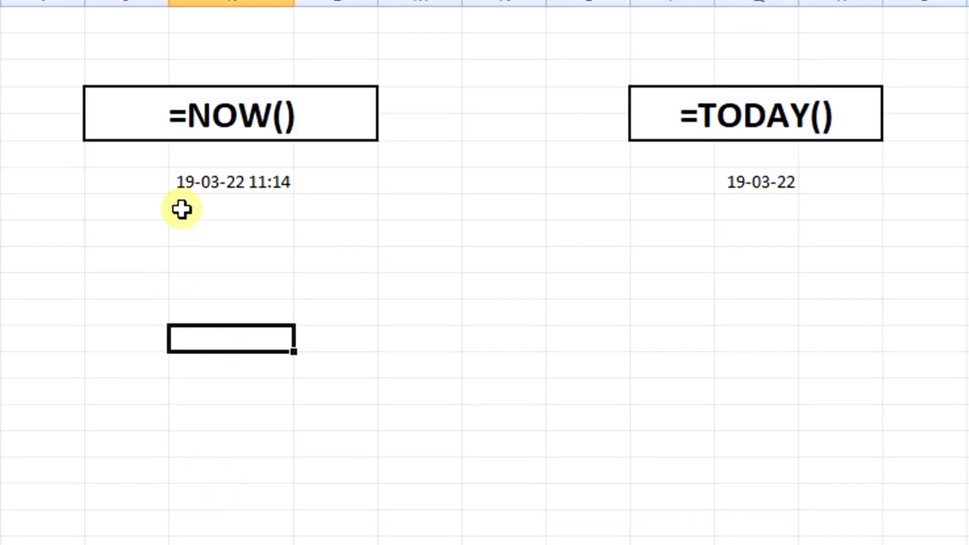
{"action": "left_click", "coordinate": [227, 185]}
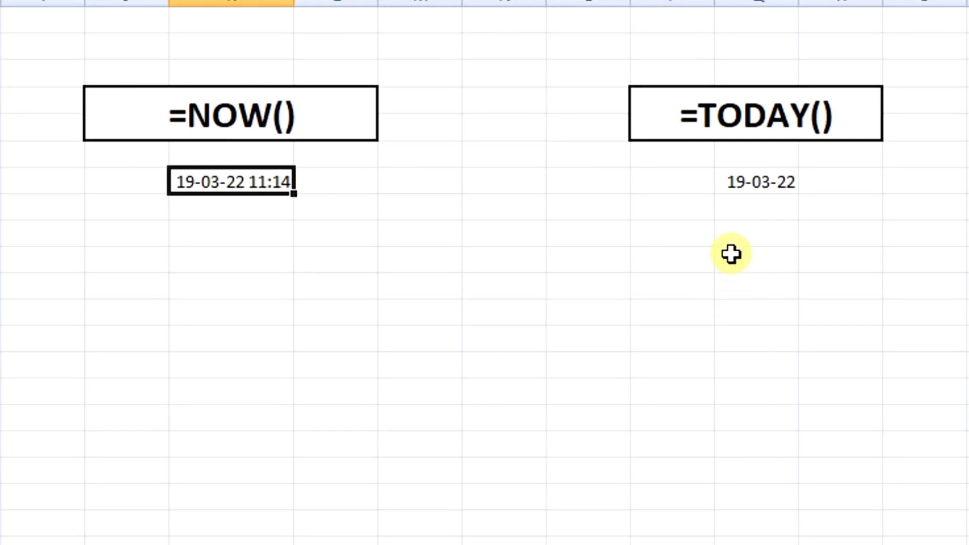
{"action": "left_click_drag", "start_coordinate": [580, 48], "coordinate": [934, 316]}
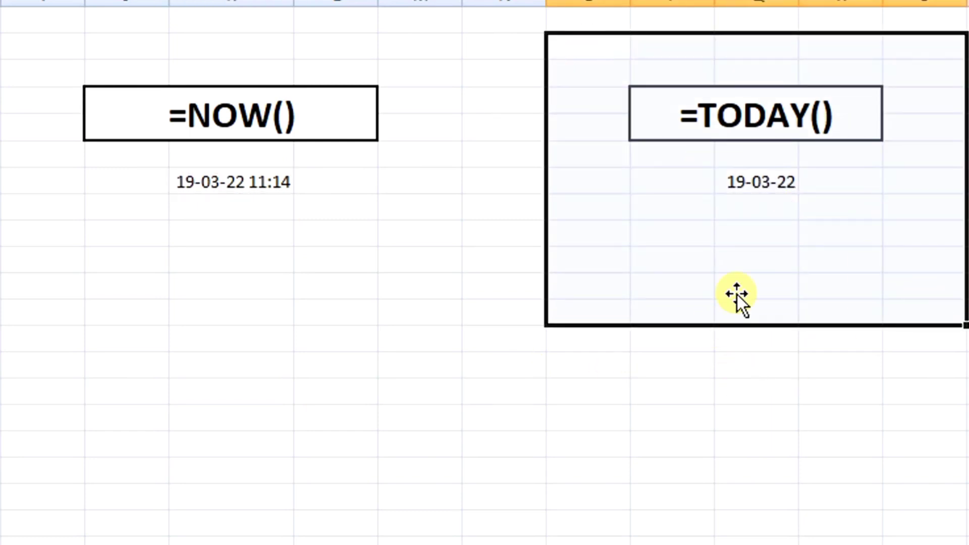
{"action": "left_click", "coordinate": [737, 183]}
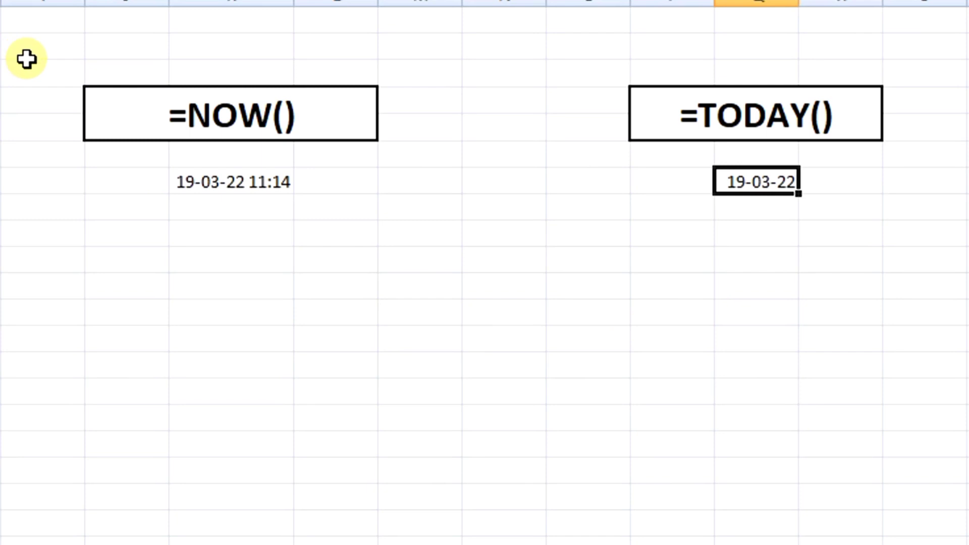
{"action": "left_click_drag", "start_coordinate": [26, 59], "coordinate": [923, 470]}
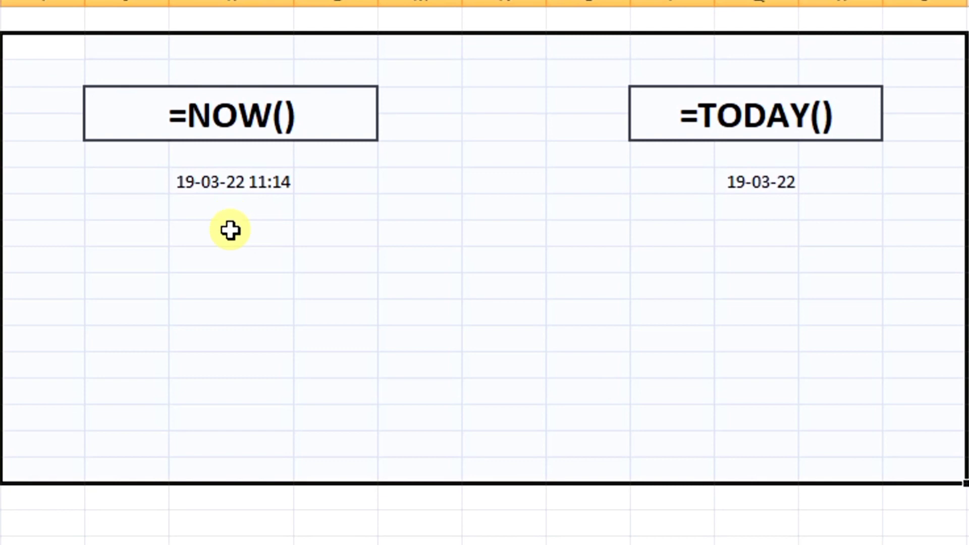
{"action": "left_click", "coordinate": [287, 257]}
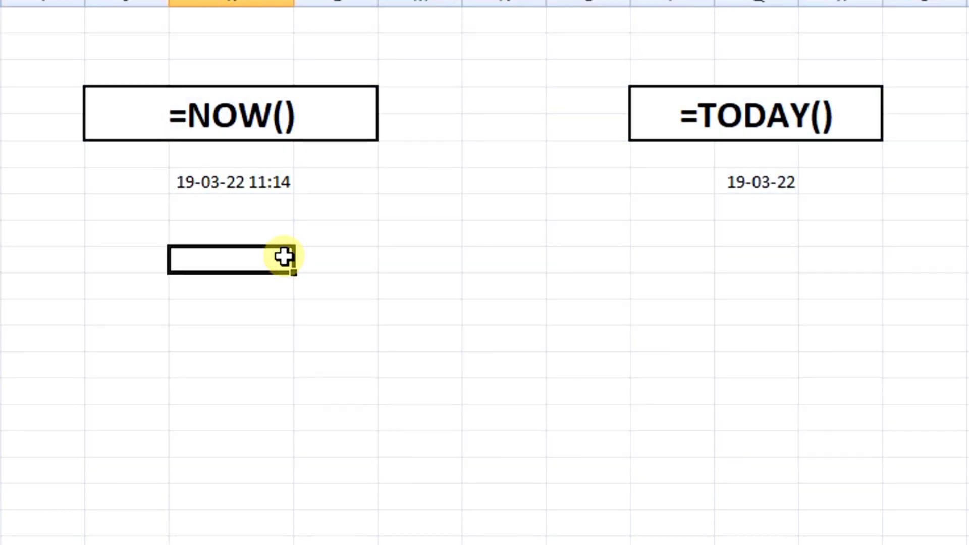
{"action": "left_click", "coordinate": [236, 129]}
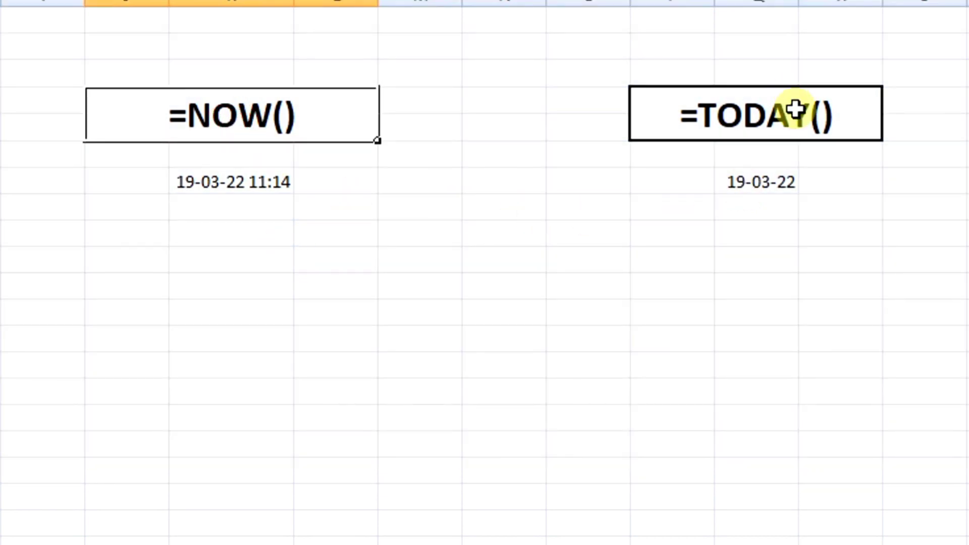
{"action": "left_click", "coordinate": [793, 118]}
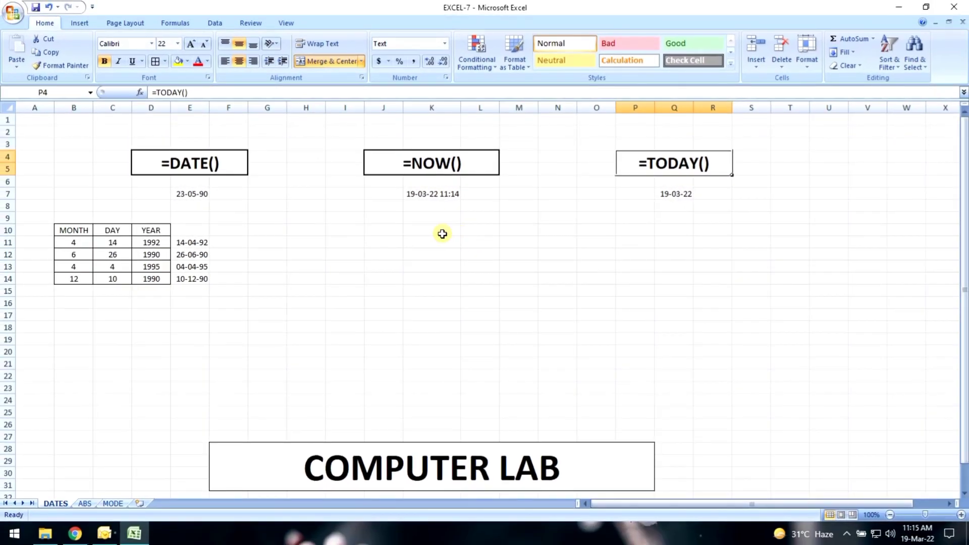
{"action": "left_click", "coordinate": [418, 197]}
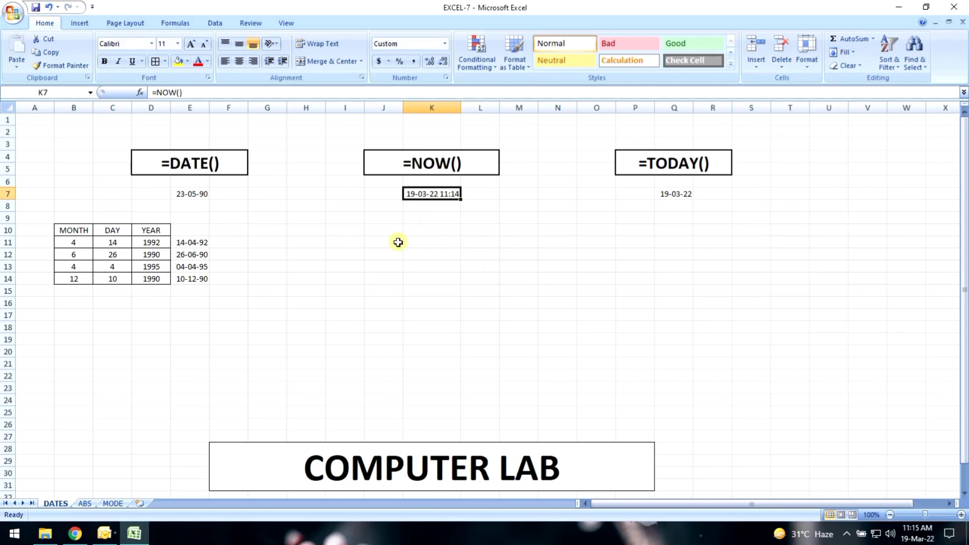
{"action": "left_click", "coordinate": [86, 503]}
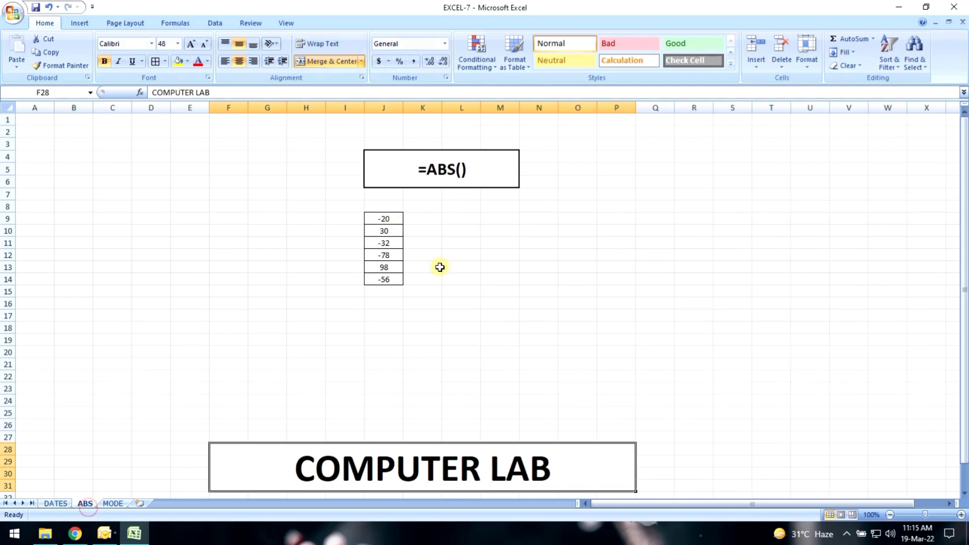
{"action": "left_click", "coordinate": [454, 223]}
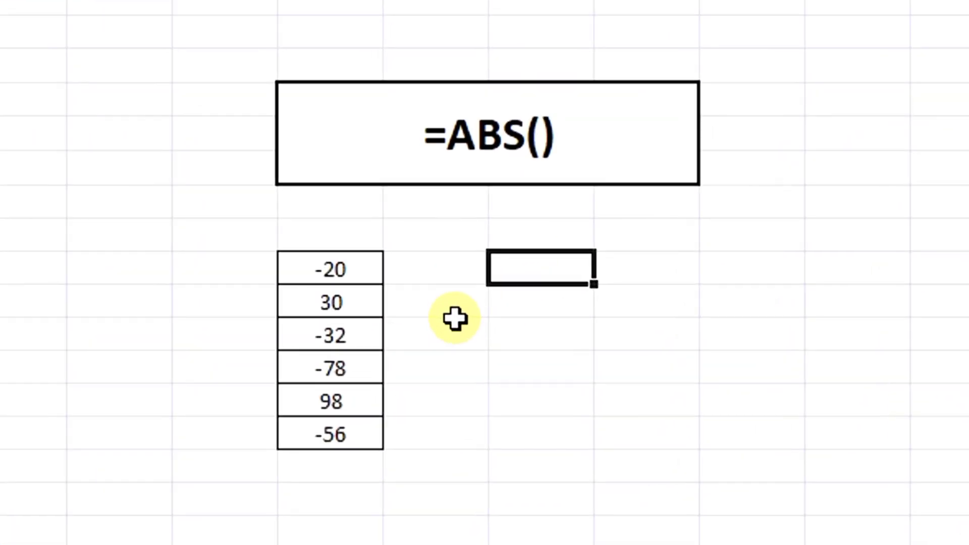
{"action": "key", "text": "Left"}
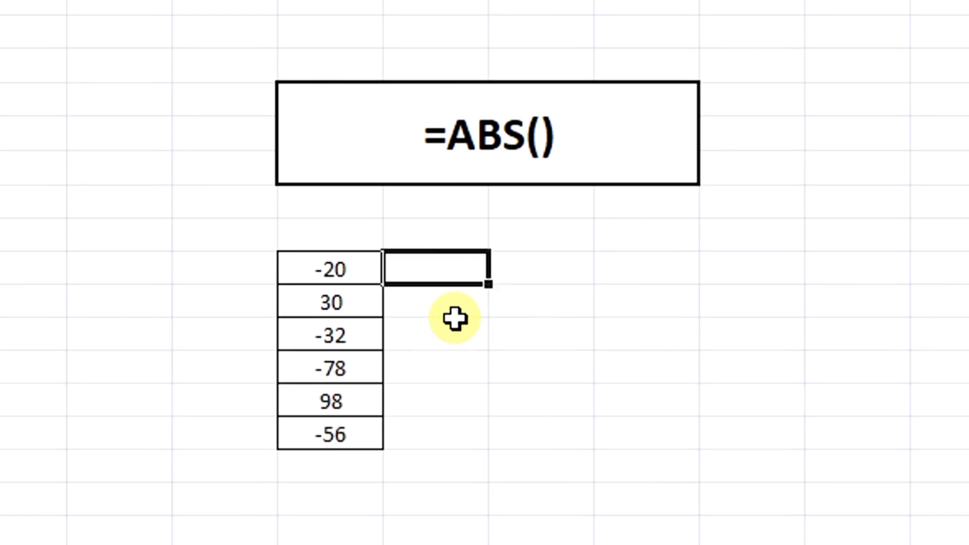
{"action": "key", "text": "Left"}
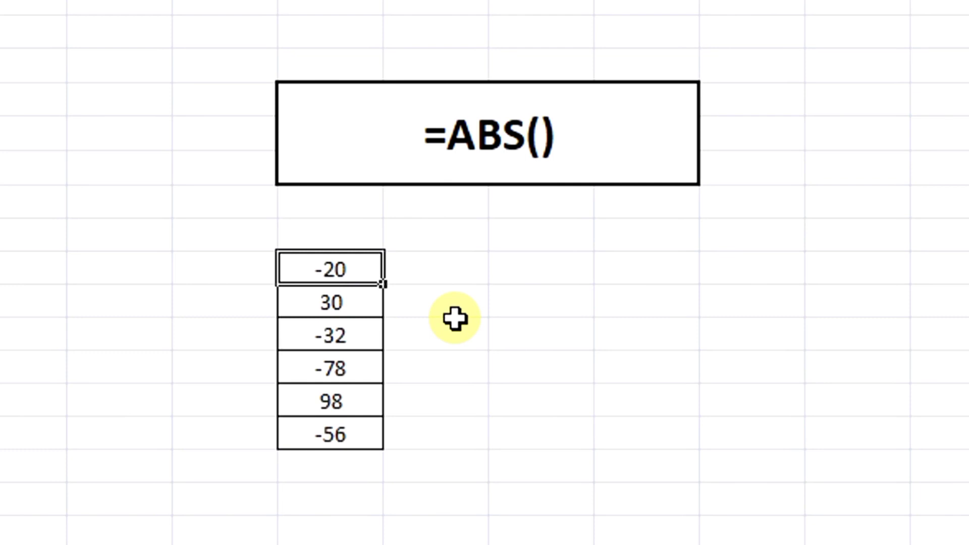
{"action": "key", "text": "shift+Down"}
{"action": "key", "text": "shift+Down"}
{"action": "key", "text": "shift+Down"}
{"action": "key", "text": "shift+Down"}
{"action": "key", "text": "shift+Down"}
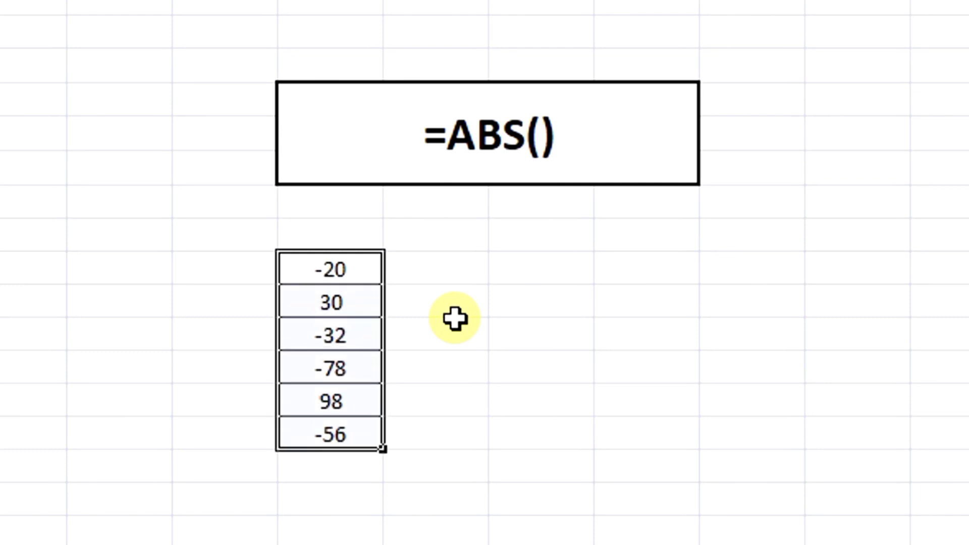
{"action": "key", "text": "Right"}
{"action": "key", "text": "Right"}
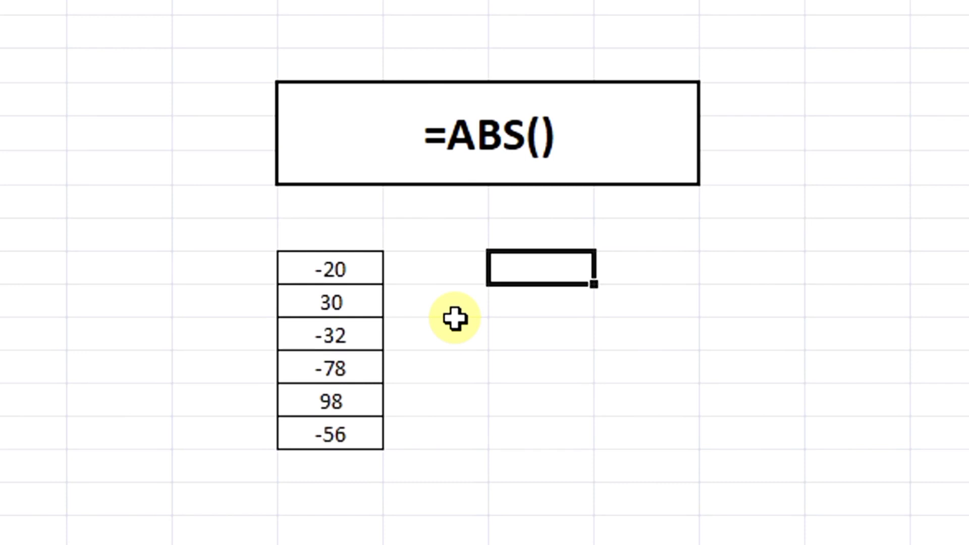
{"action": "key", "text": "Left"}
{"action": "key", "text": "Left"}
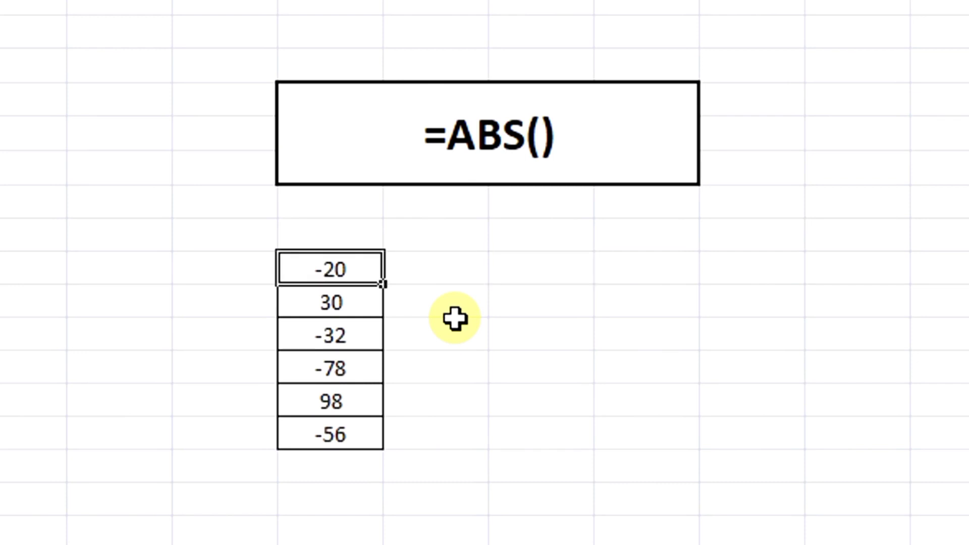
{"action": "key", "text": "Down"}
{"action": "key", "text": "Down"}
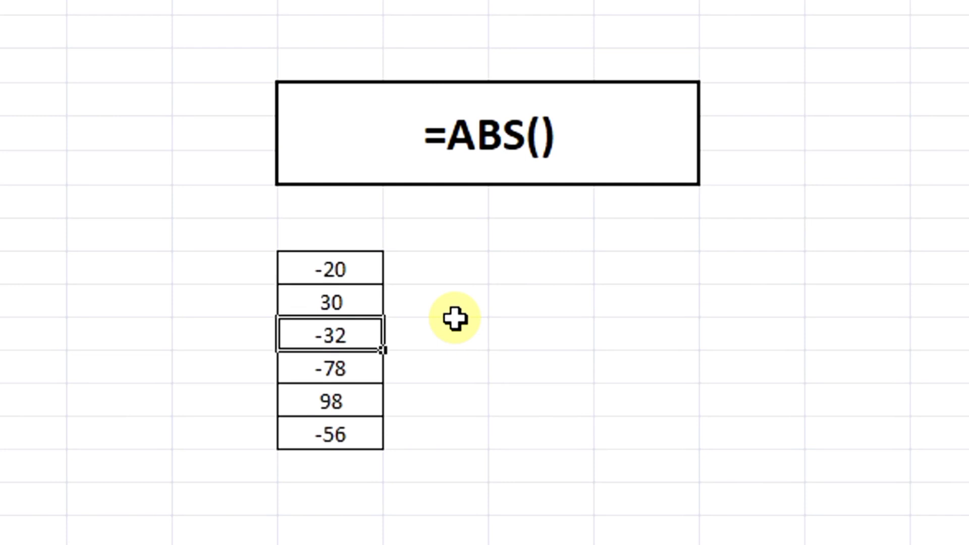
{"action": "key", "text": "Right"}
{"action": "key", "text": "Right"}
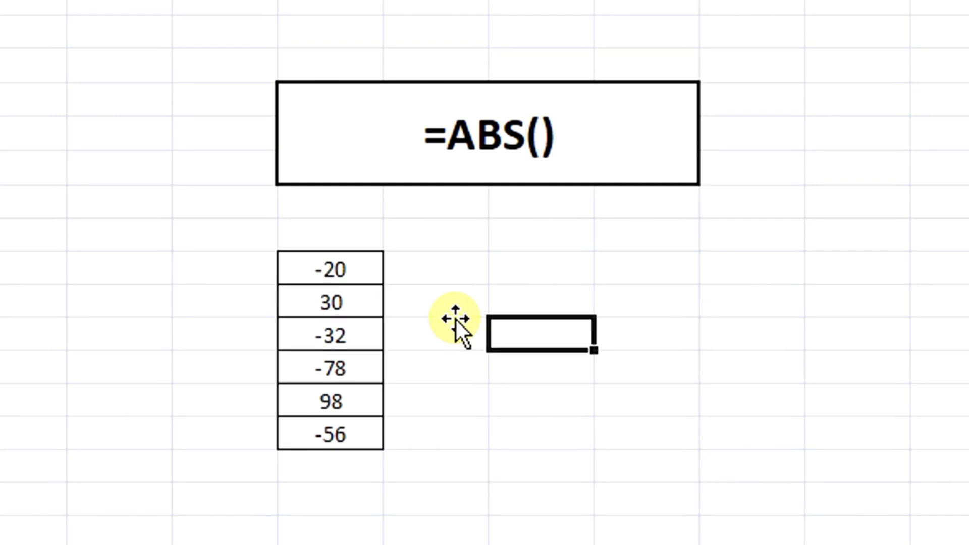
{"action": "key", "text": "Up"}
{"action": "key", "text": "Up"}
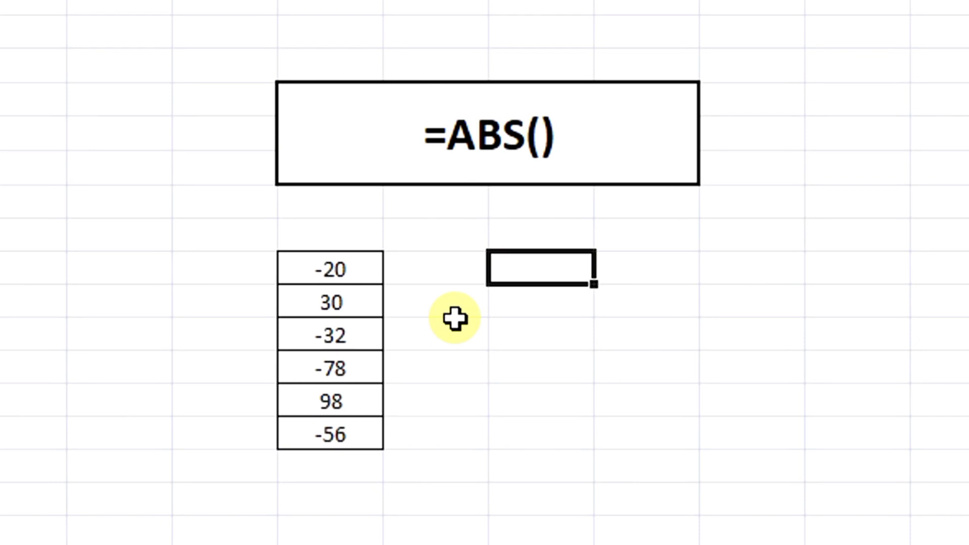
- Enter =ABS on the -20 cell and fill it down to the -56 row
{"action": "type", "text": "=ABS"}
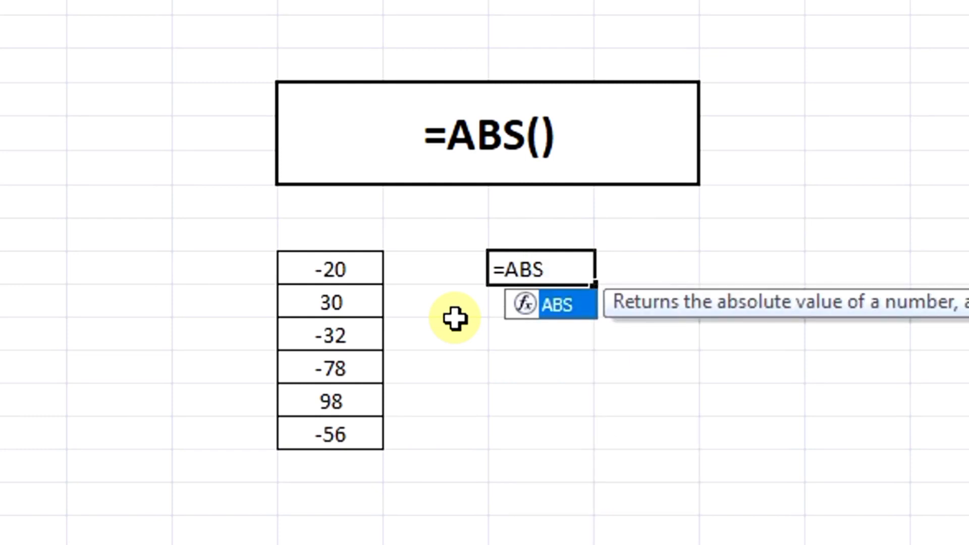
{"action": "type", "text": "("}
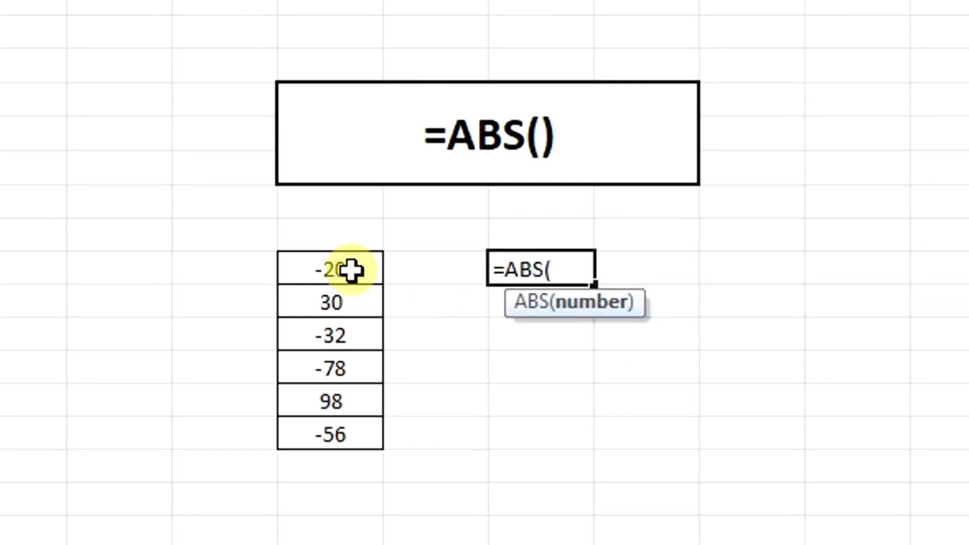
{"action": "left_click", "coordinate": [348, 268]}
{"action": "type", "text": ")"}
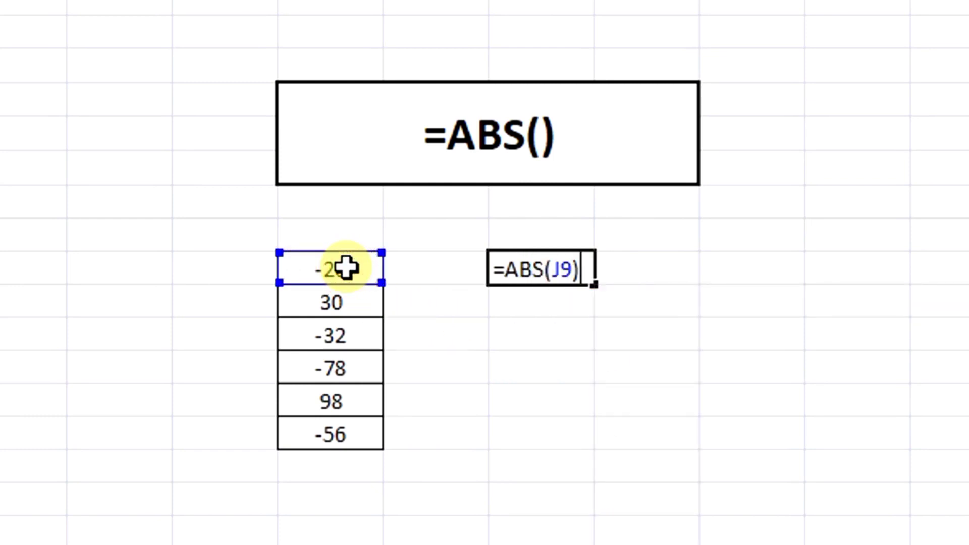
{"action": "key", "text": "Return"}
{"action": "key", "text": "Up"}
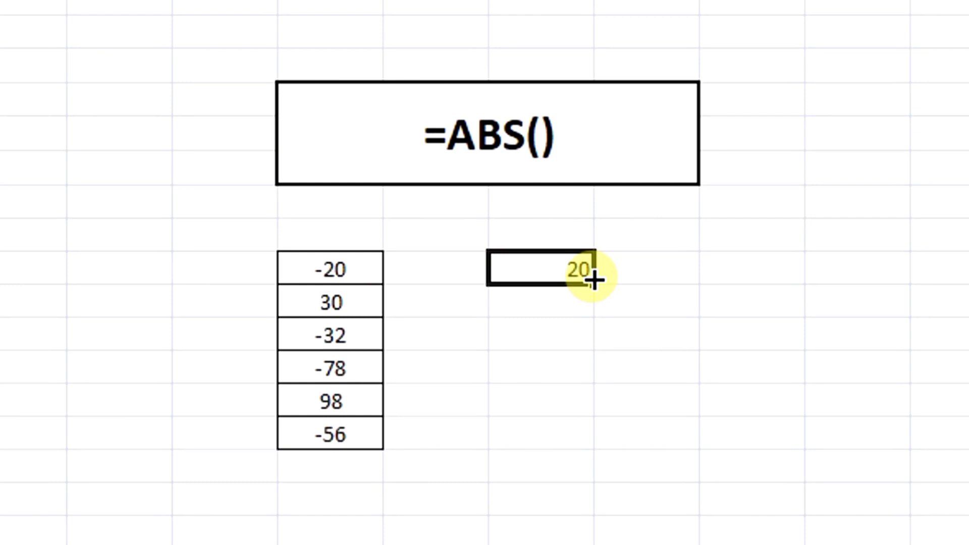
{"action": "left_click_drag", "start_coordinate": [594, 281], "coordinate": [592, 445]}
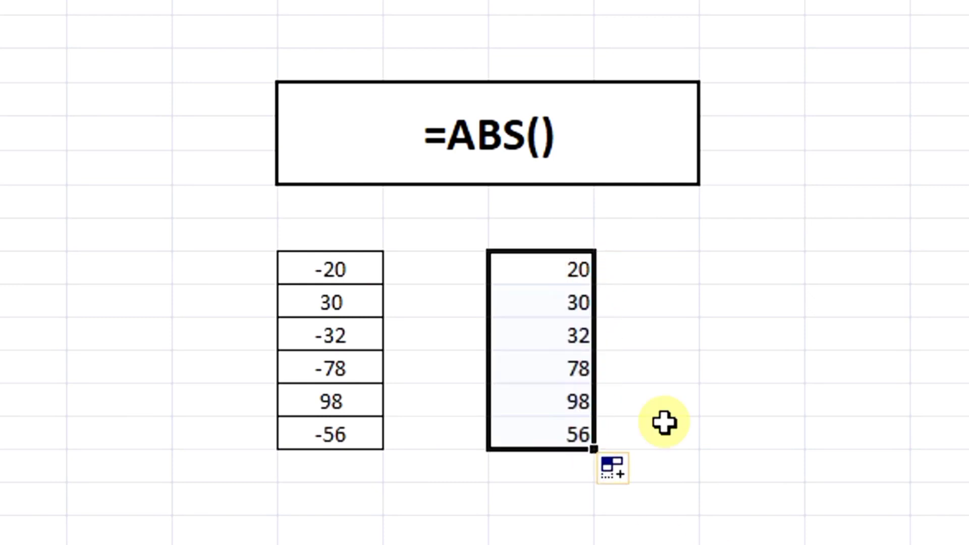
- Compare the original numbers with their absolute values 20, 30 and 32
{"action": "left_click", "coordinate": [529, 271]}
{"action": "left_click", "coordinate": [301, 261]}
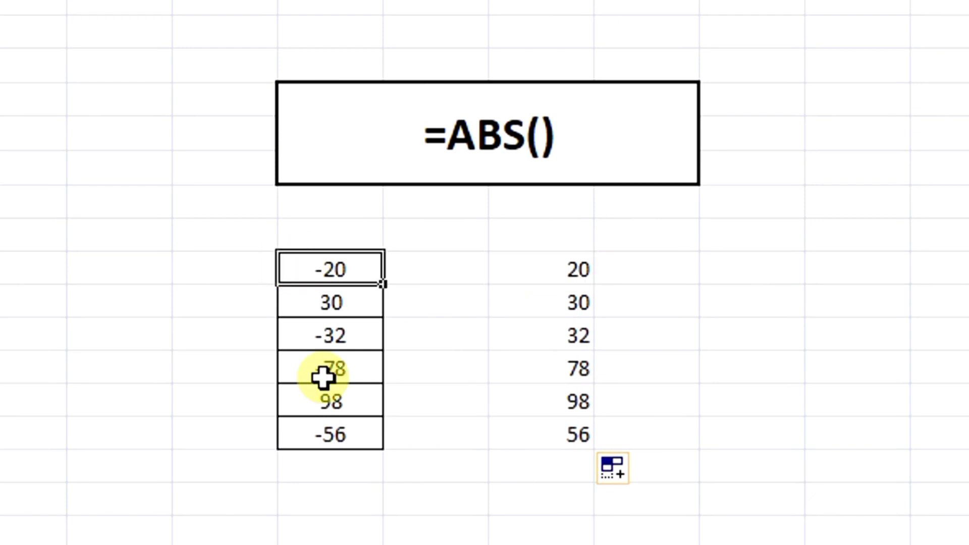
{"action": "left_click", "coordinate": [524, 264]}
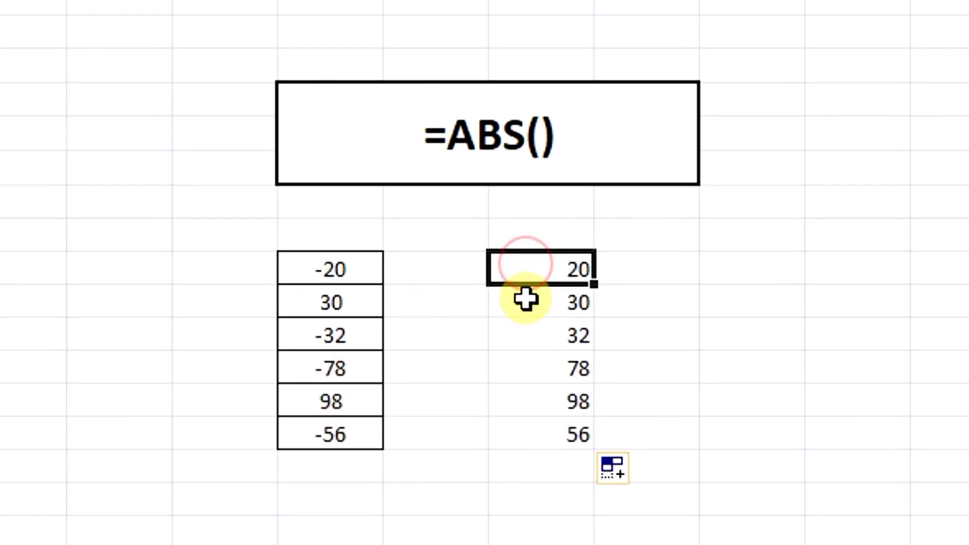
{"action": "left_click", "coordinate": [526, 295]}
{"action": "left_click", "coordinate": [530, 335]}
{"action": "left_click", "coordinate": [546, 402]}
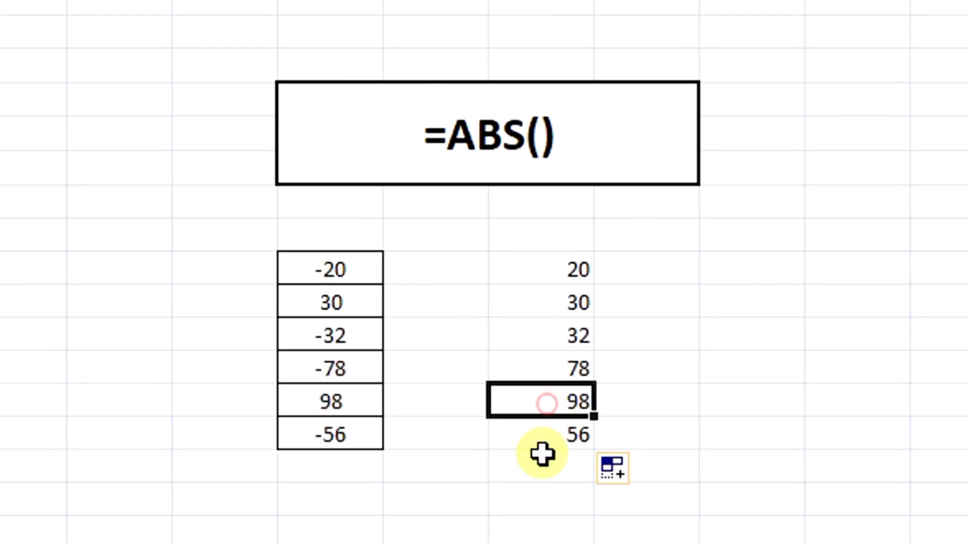
{"action": "left_click", "coordinate": [305, 277]}
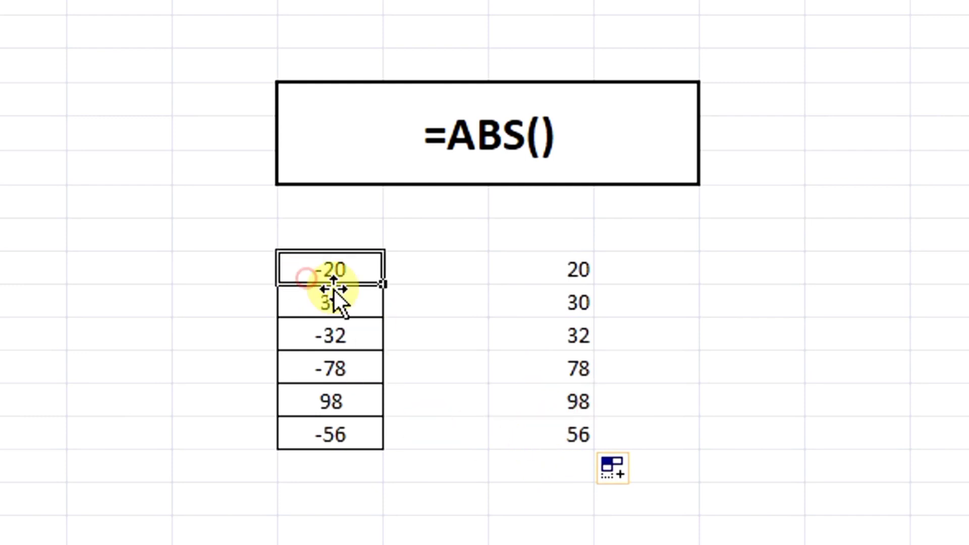
{"action": "left_click", "coordinate": [573, 269]}
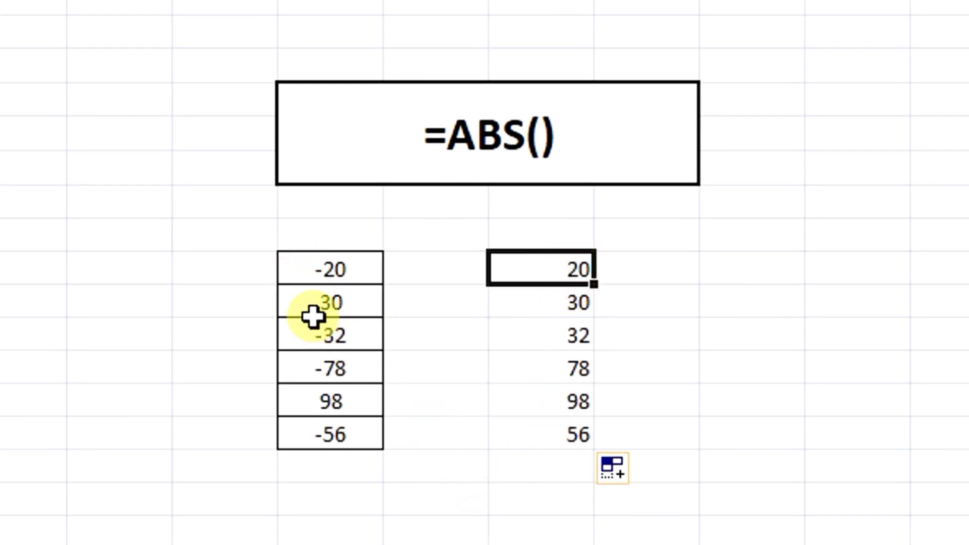
{"action": "left_click", "coordinate": [307, 301]}
{"action": "left_click", "coordinate": [528, 298]}
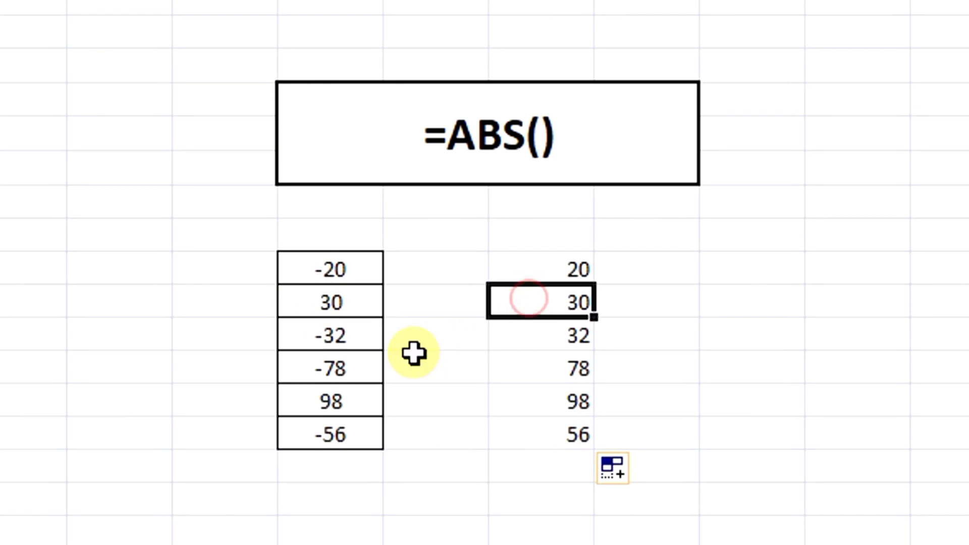
{"action": "left_click", "coordinate": [370, 335]}
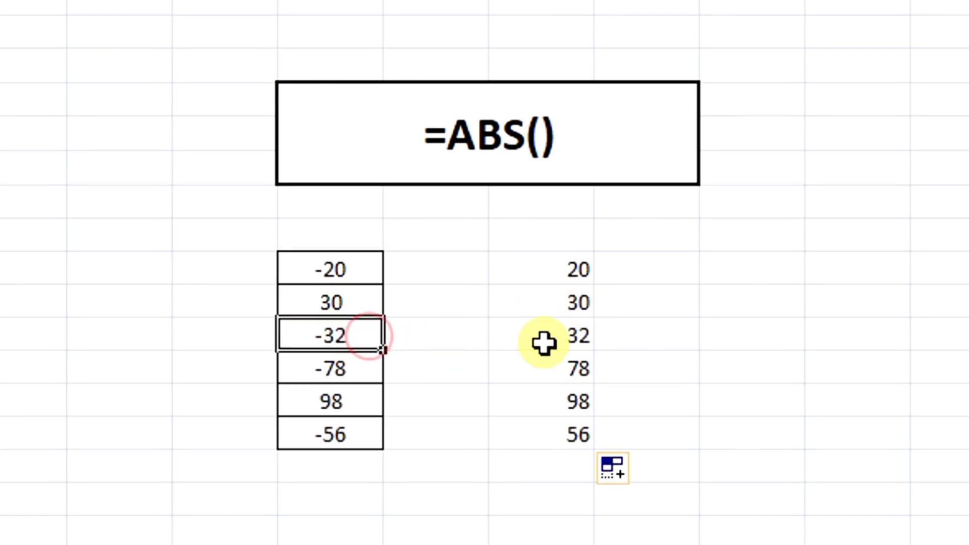
{"action": "left_click", "coordinate": [534, 329]}
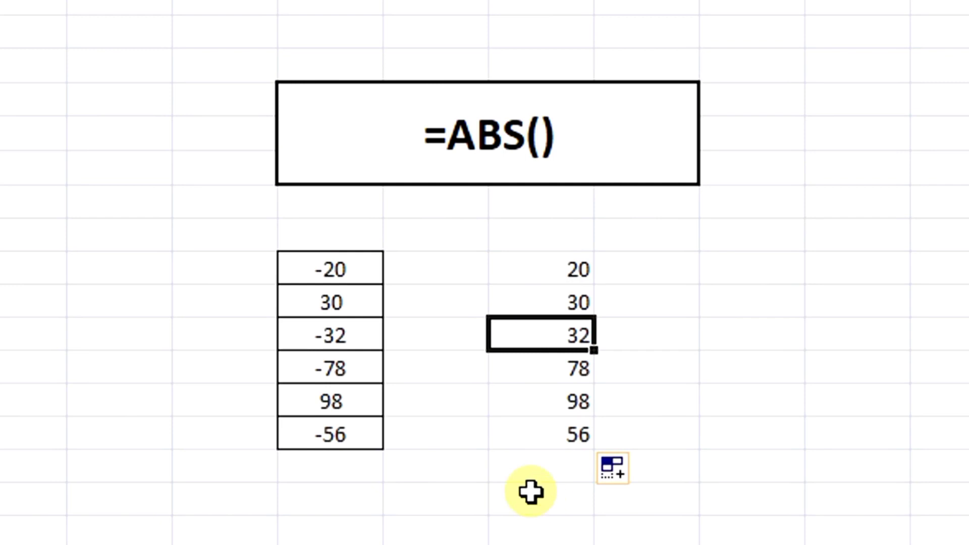
{"action": "left_click", "coordinate": [303, 112]}
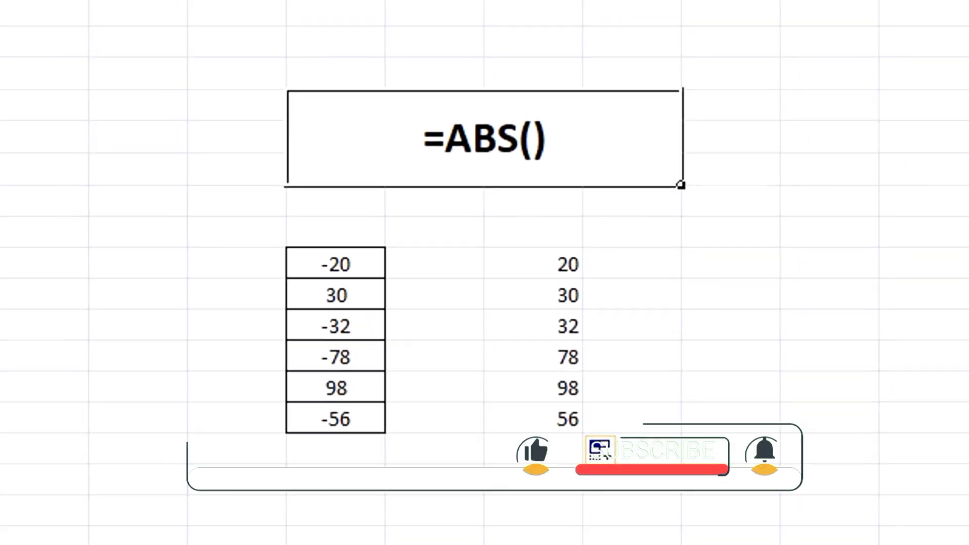
- Switch to the MODE sheet and select the number column starting at the top 34
{"action": "left_click", "coordinate": [108, 503]}
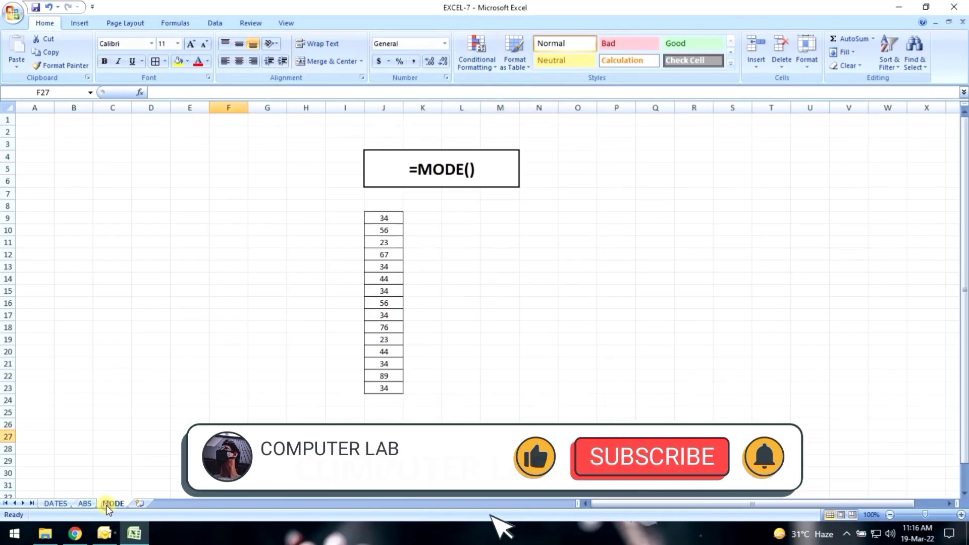
{"action": "left_click", "coordinate": [517, 271]}
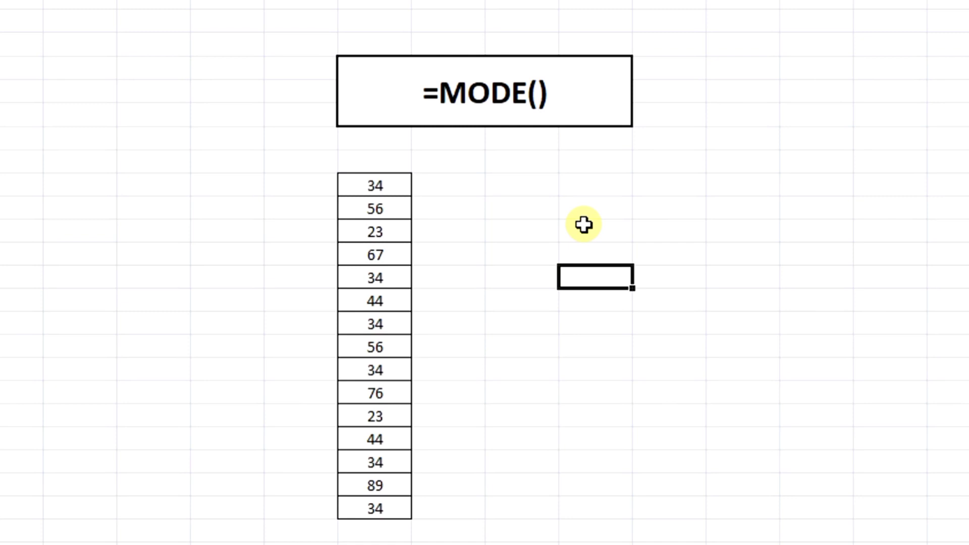
{"action": "key", "text": "Left"}
{"action": "key", "text": "Up"}
{"action": "key", "text": "Up"}
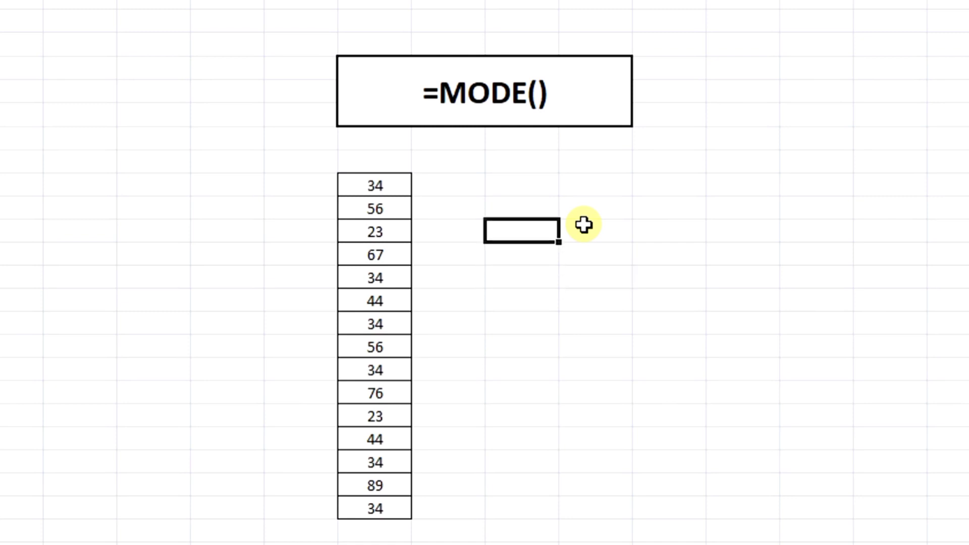
{"action": "key", "text": "Left"}
{"action": "key", "text": "Left"}
{"action": "key", "text": "Up"}
{"action": "key", "text": "Up"}
{"action": "key", "text": "shift+Down"}
{"action": "key", "text": "shift+Down"}
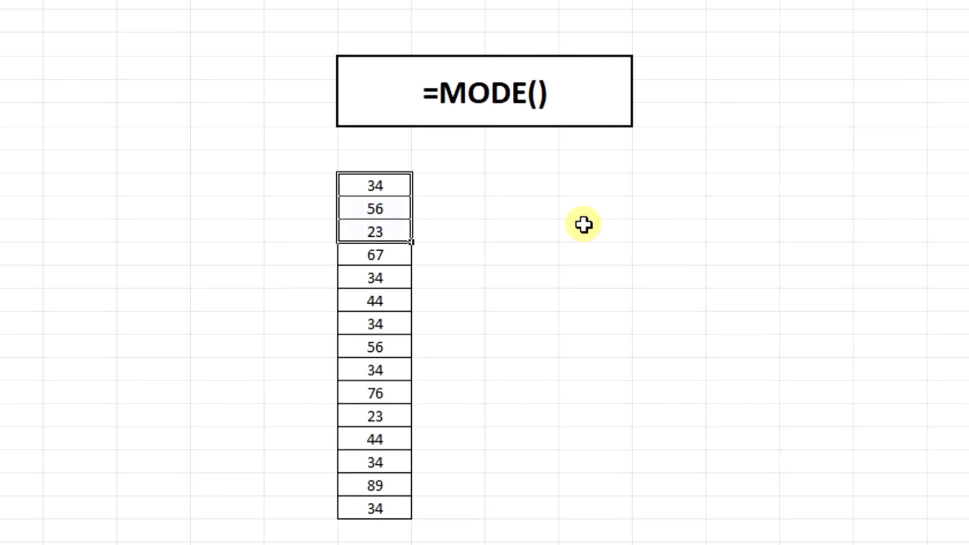
{"action": "key", "text": "shift+Down"}
{"action": "key", "text": "shift+Down"}
{"action": "key", "text": "shift+Down"}
{"action": "key", "text": "shift+Down"}
{"action": "key", "text": "shift+Down"}
{"action": "key", "text": "shift+Down"}
{"action": "key", "text": "shift+Down"}
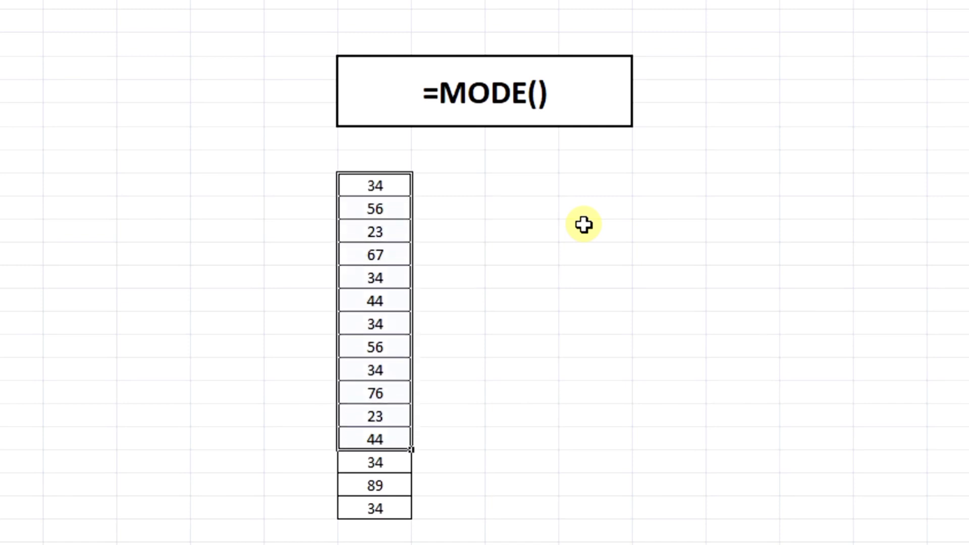
{"action": "key", "text": "shift+Down"}
{"action": "key", "text": "shift+Down"}
{"action": "key", "text": "shift+Down"}
{"action": "key", "text": "Right"}
{"action": "key", "text": "Right"}
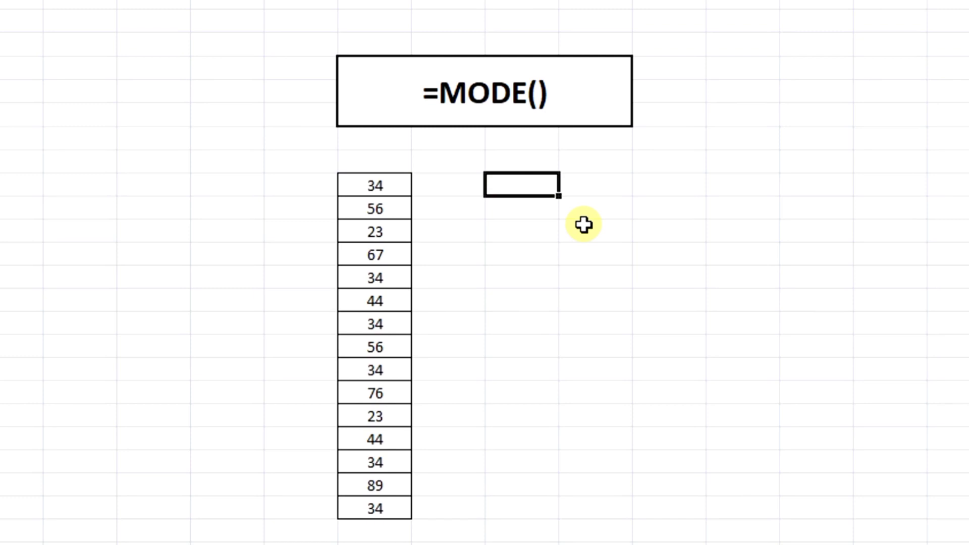
- Reselect the whole number list, then move to the empty cell L9 beside it
{"action": "key", "text": "Left"}
{"action": "key", "text": "Left"}
{"action": "key", "text": "shift+Down"}
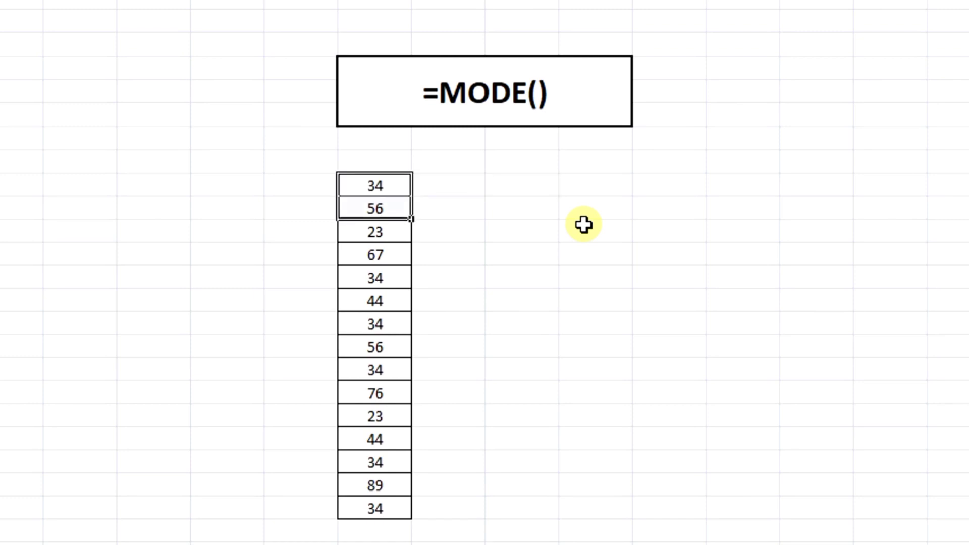
{"action": "key", "text": "shift+Down"}
{"action": "key", "text": "shift+Down"}
{"action": "key", "text": "shift+Down"}
{"action": "key", "text": "shift+Down"}
{"action": "key", "text": "shift+Down"}
{"action": "key", "text": "Right"}
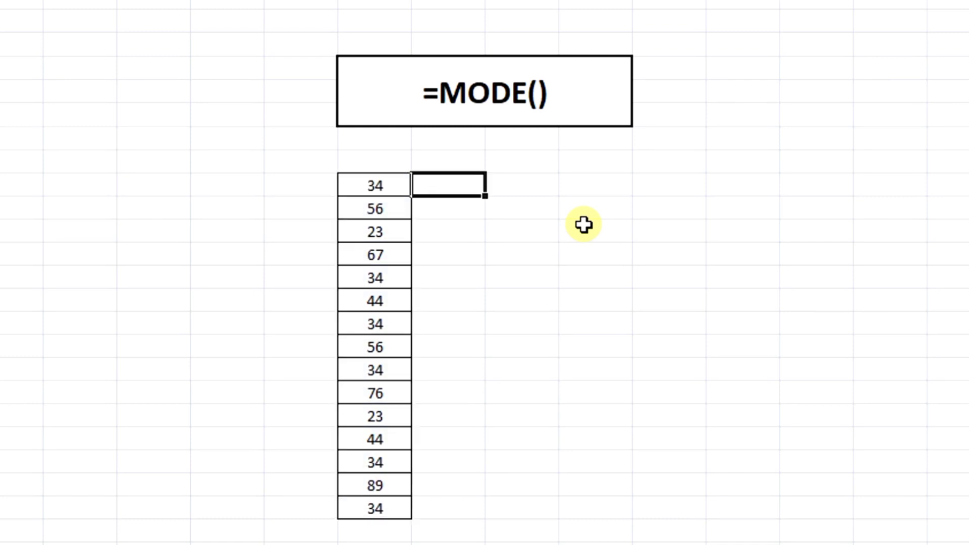
{"action": "key", "text": "Right"}
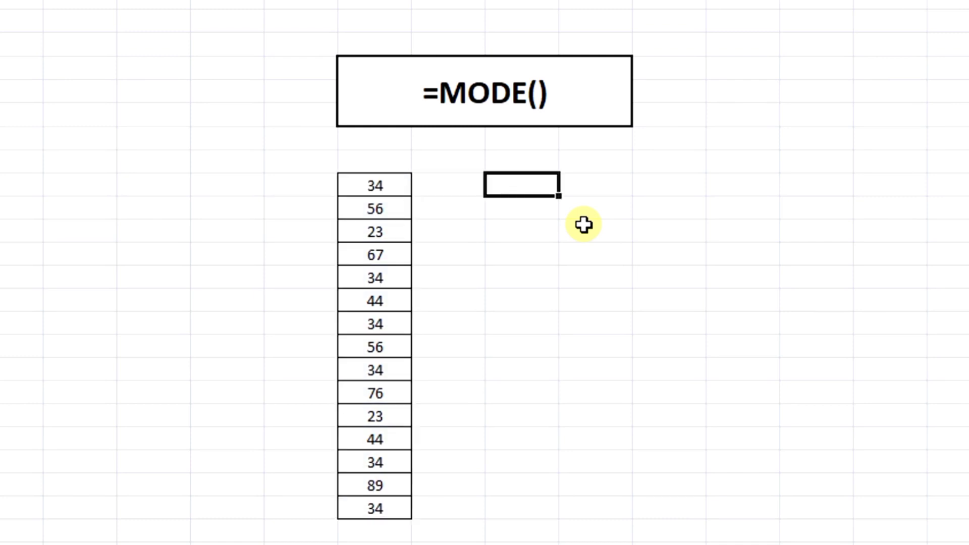
- Enter =MODE(J9:J23) beside the list, returning 34 as the most frequent value
{"action": "type", "text": "=MO"}
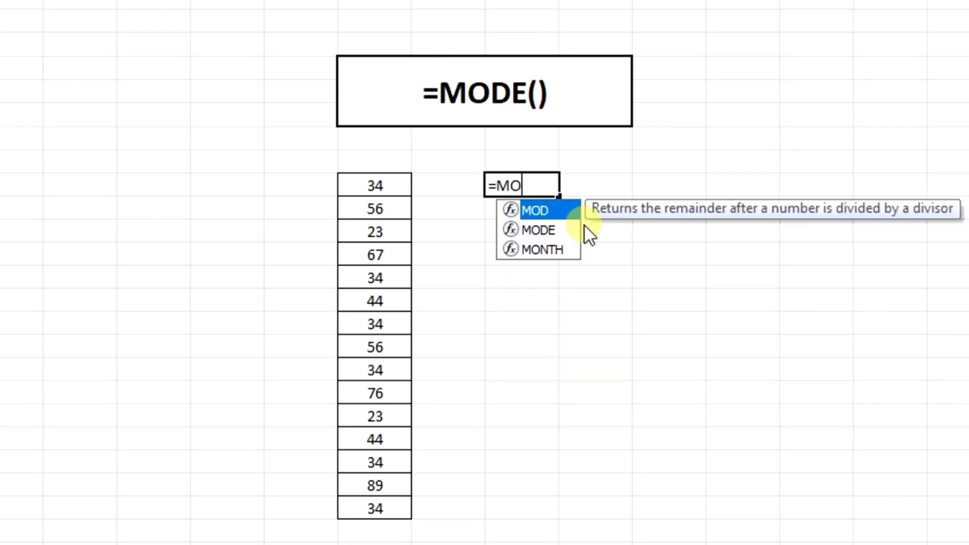
{"action": "type", "text": "DE("}
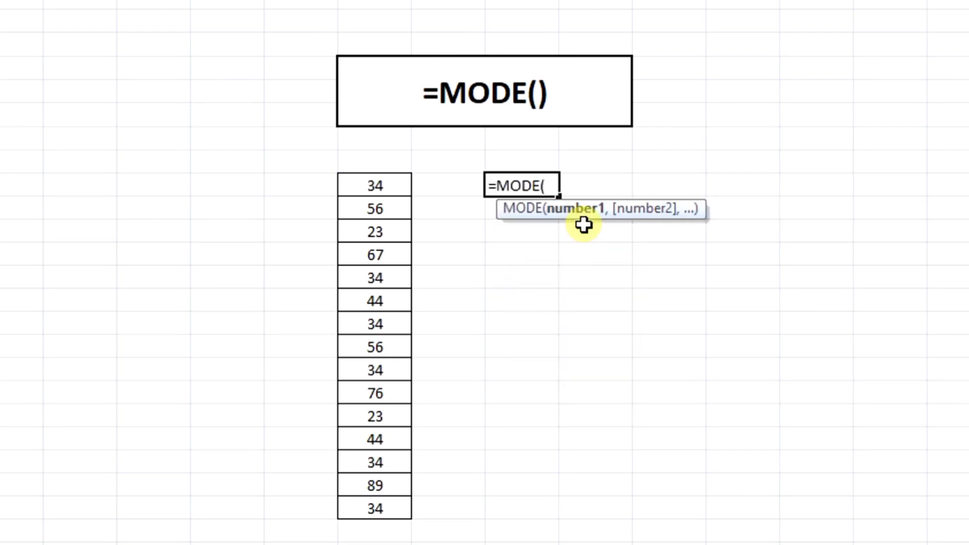
{"action": "left_click_drag", "start_coordinate": [398, 188], "coordinate": [397, 243]}
{"action": "left_click_drag", "start_coordinate": [355, 478], "coordinate": [370, 512]}
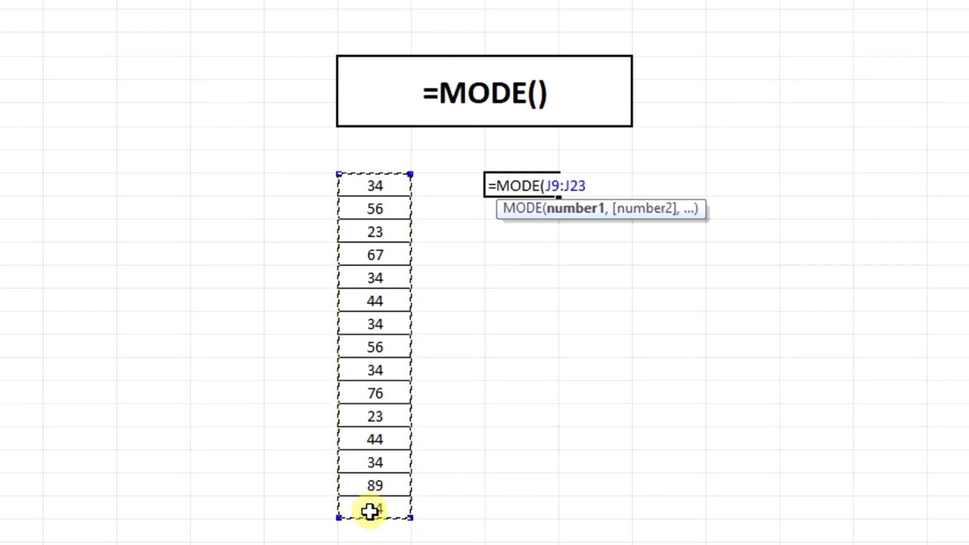
{"action": "type", "text": ")"}
{"action": "key", "text": "Return"}
{"action": "key", "text": "Up"}
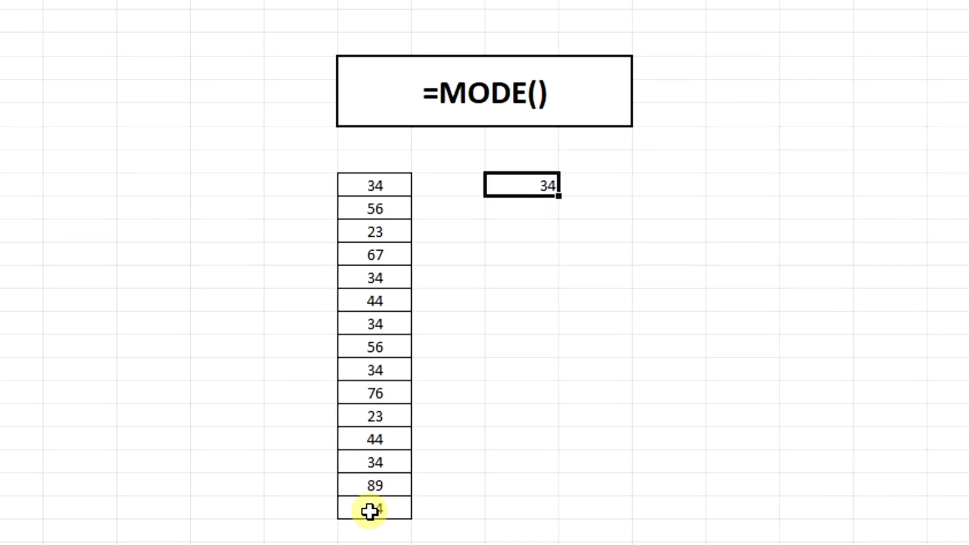